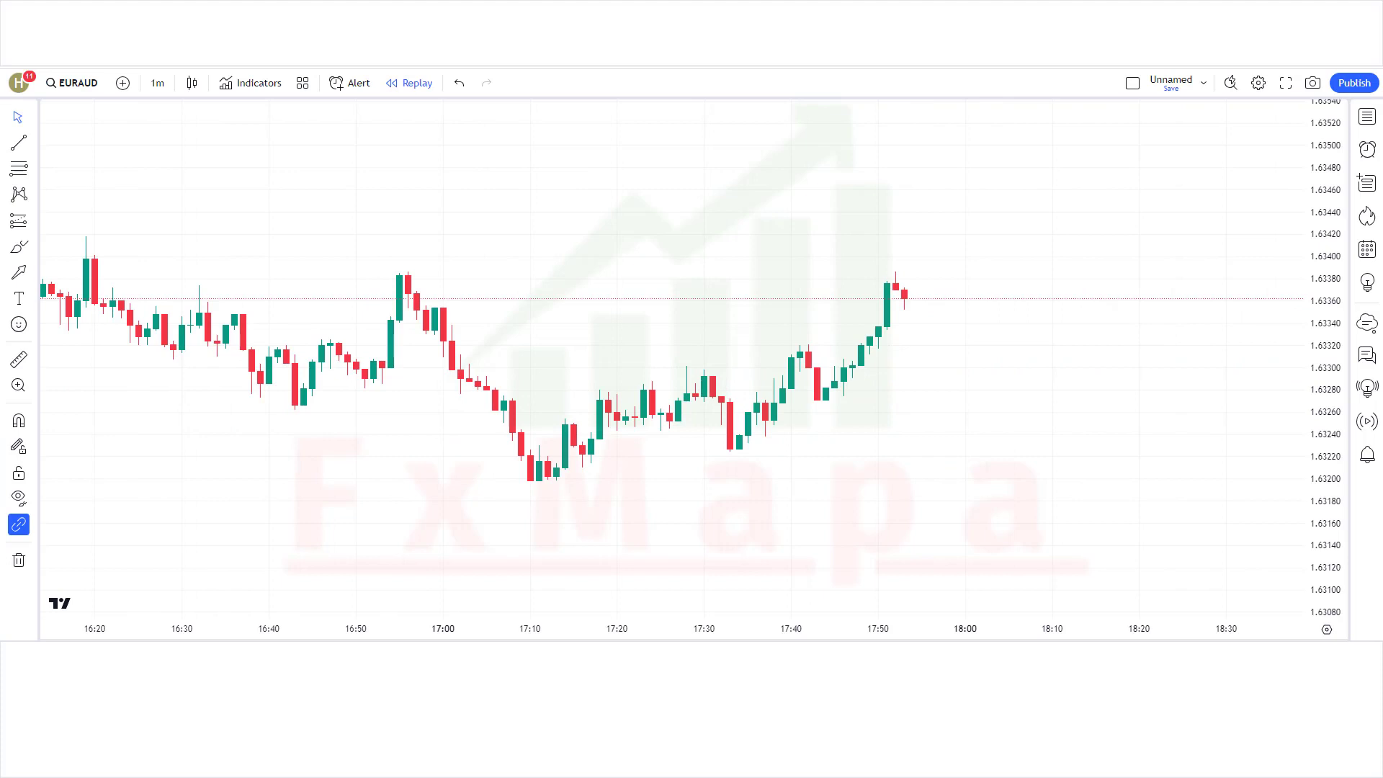
Step: Search the indicator library for VQZL Z-score and add the VQZL Z-Score community script to the EURAUD chart
{"action": "left_click", "coordinate": [259, 83]}
{"action": "type", "text": "VQZL Z-score"}
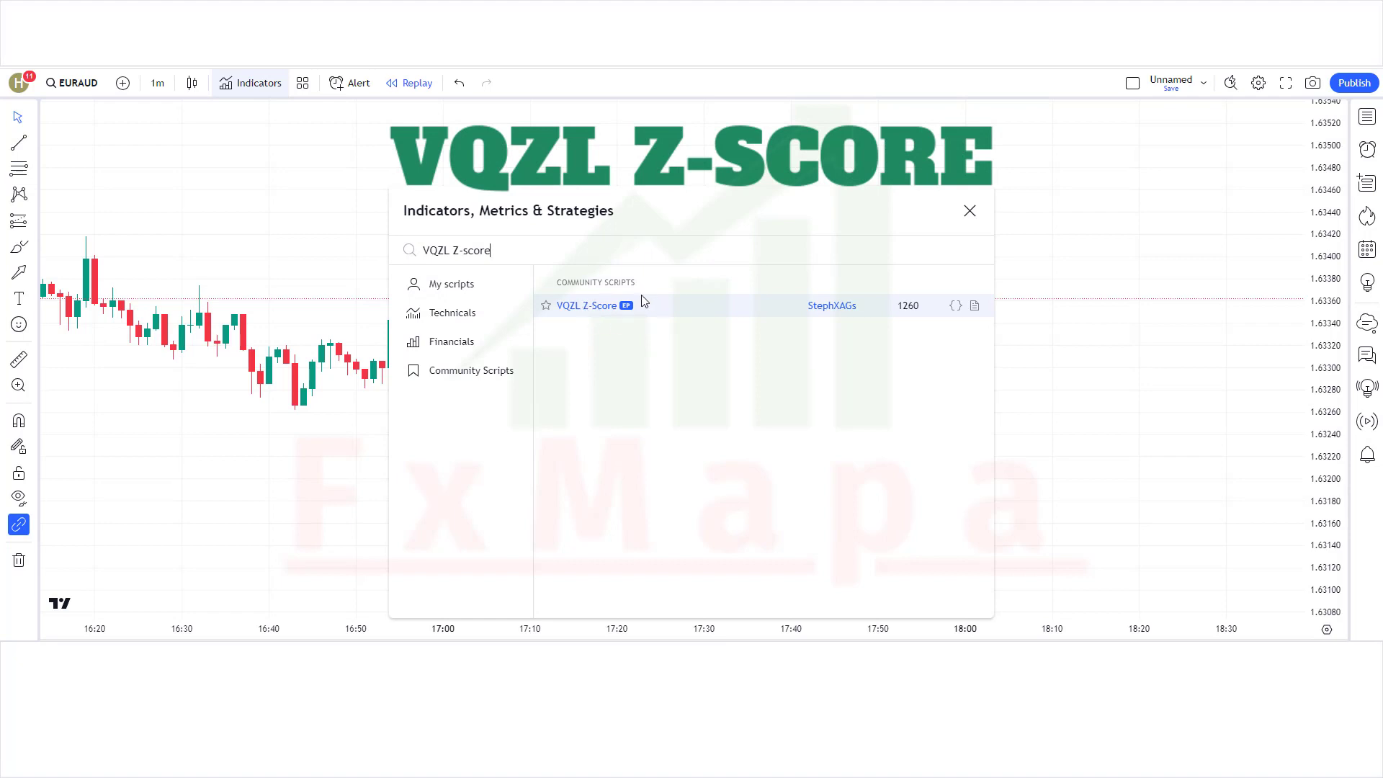
{"action": "left_click", "coordinate": [674, 306]}
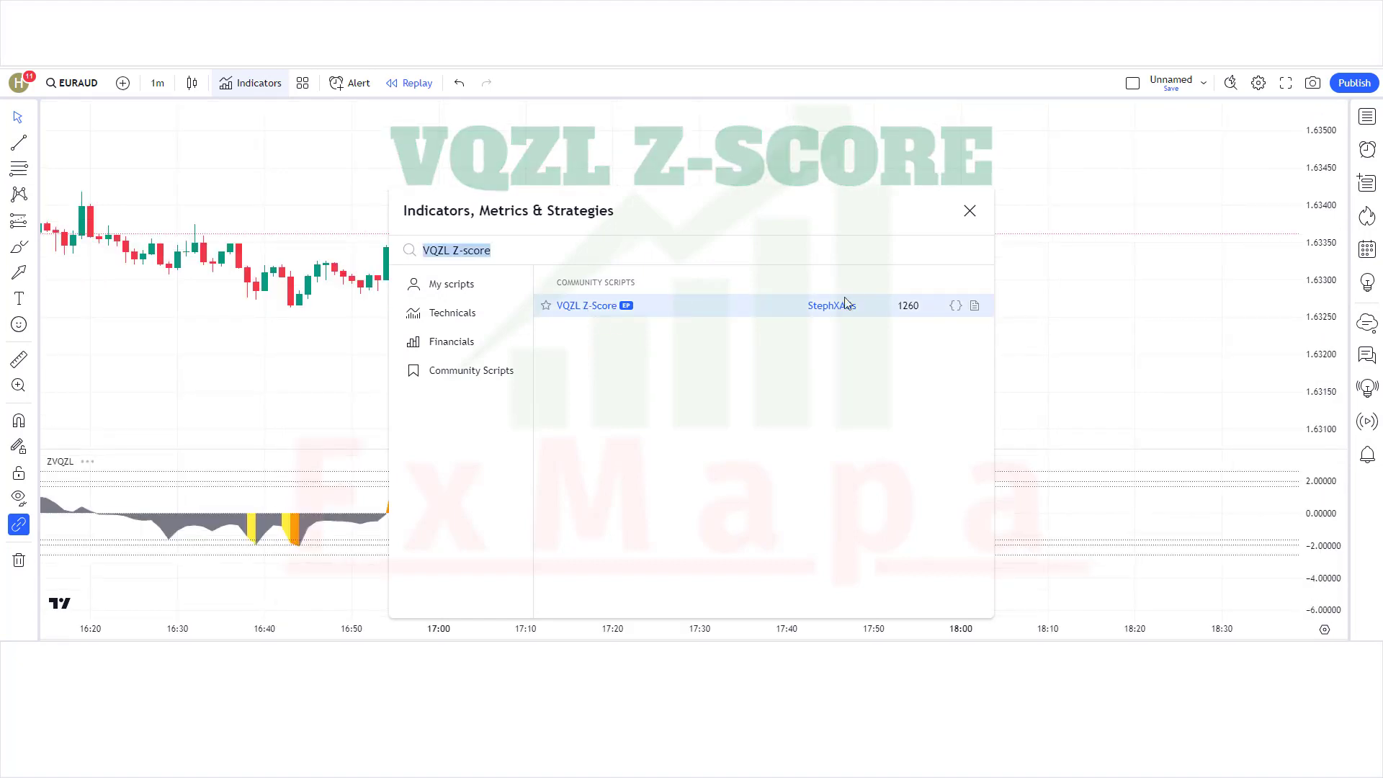
{"action": "left_click", "coordinate": [974, 213]}
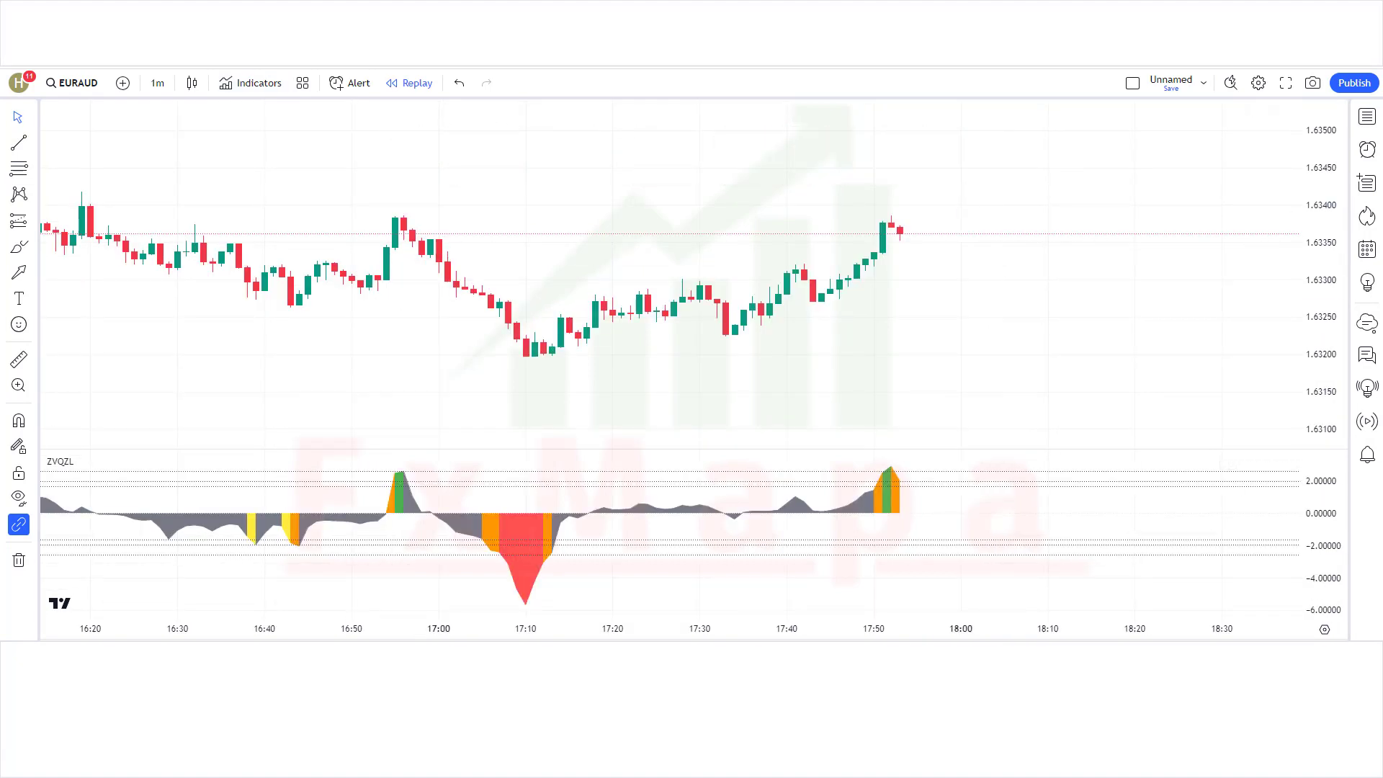
Step: Search the indicator library for trend follower and add the first Trend Follower community script to the chart
{"action": "left_click", "coordinate": [250, 88]}
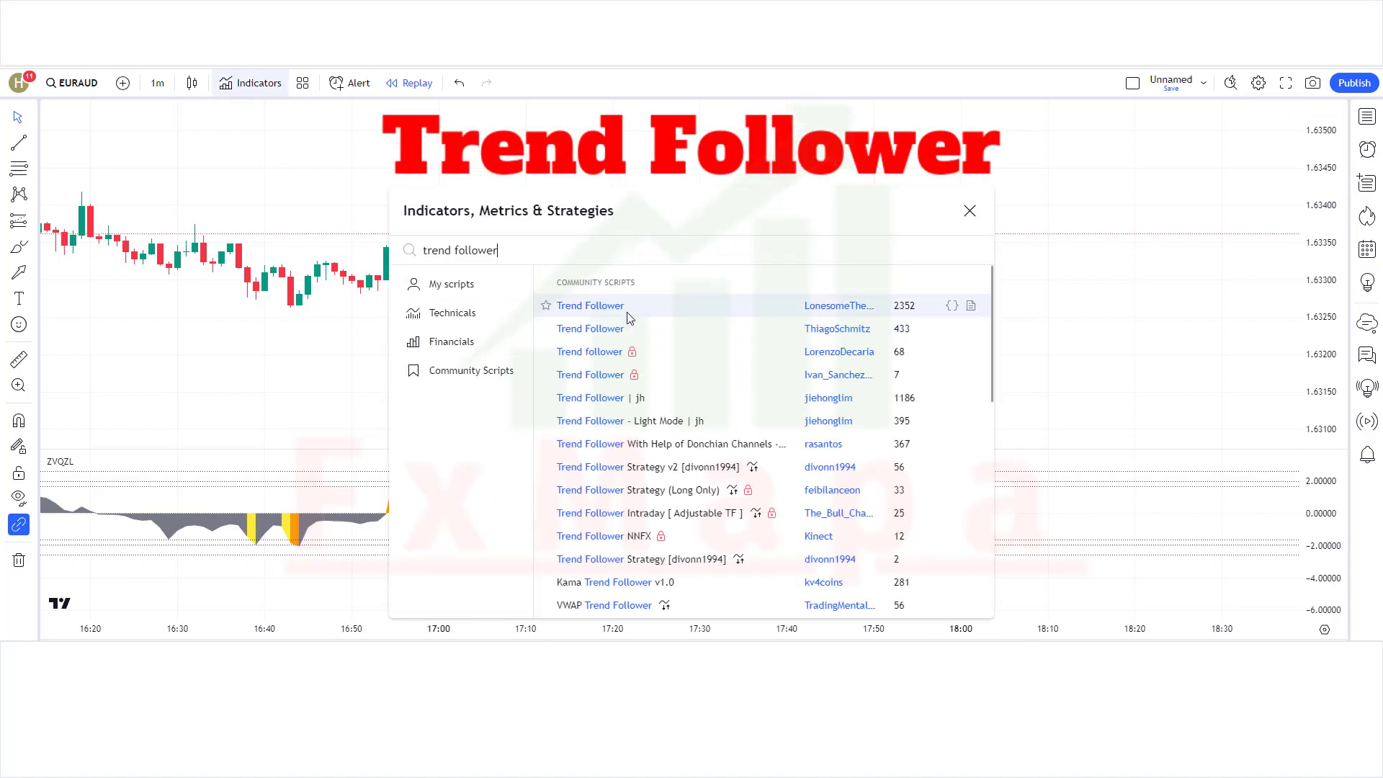
{"action": "left_click", "coordinate": [626, 312]}
{"action": "left_click", "coordinate": [969, 211]}
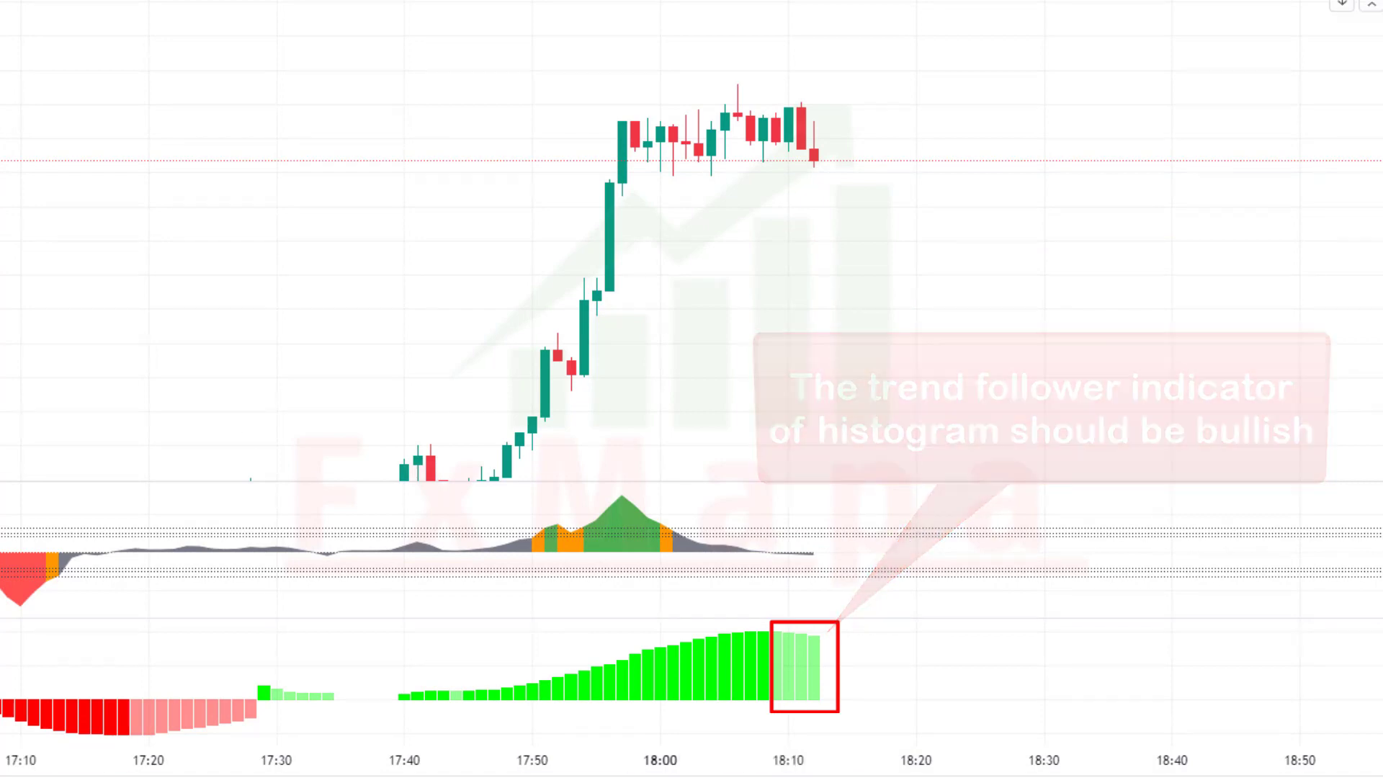
Step: Place a short position on the 18:12 candle with entry at 1.63486, stop at about 1.63537 and target at about 1.63383
{"action": "left_click", "coordinate": [79, 268]}
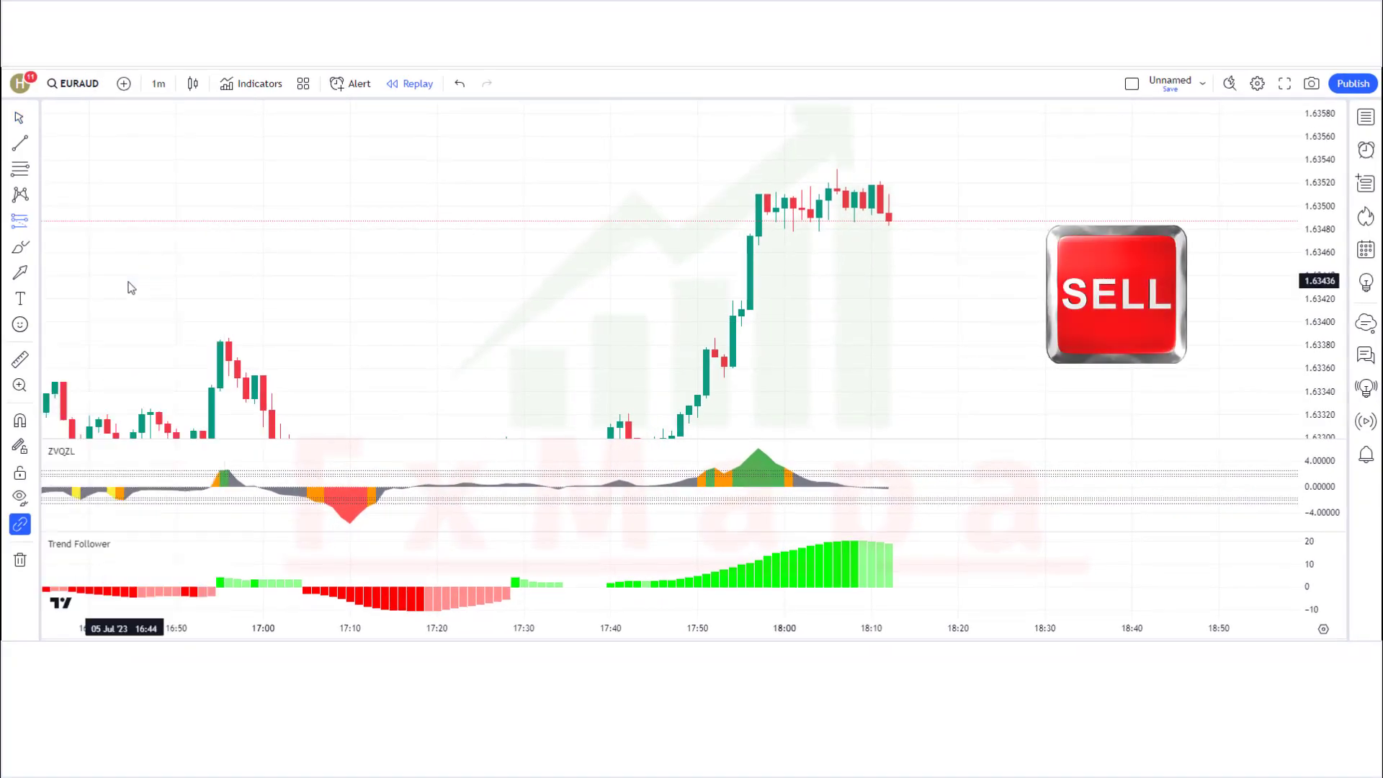
{"action": "left_click", "coordinate": [891, 227]}
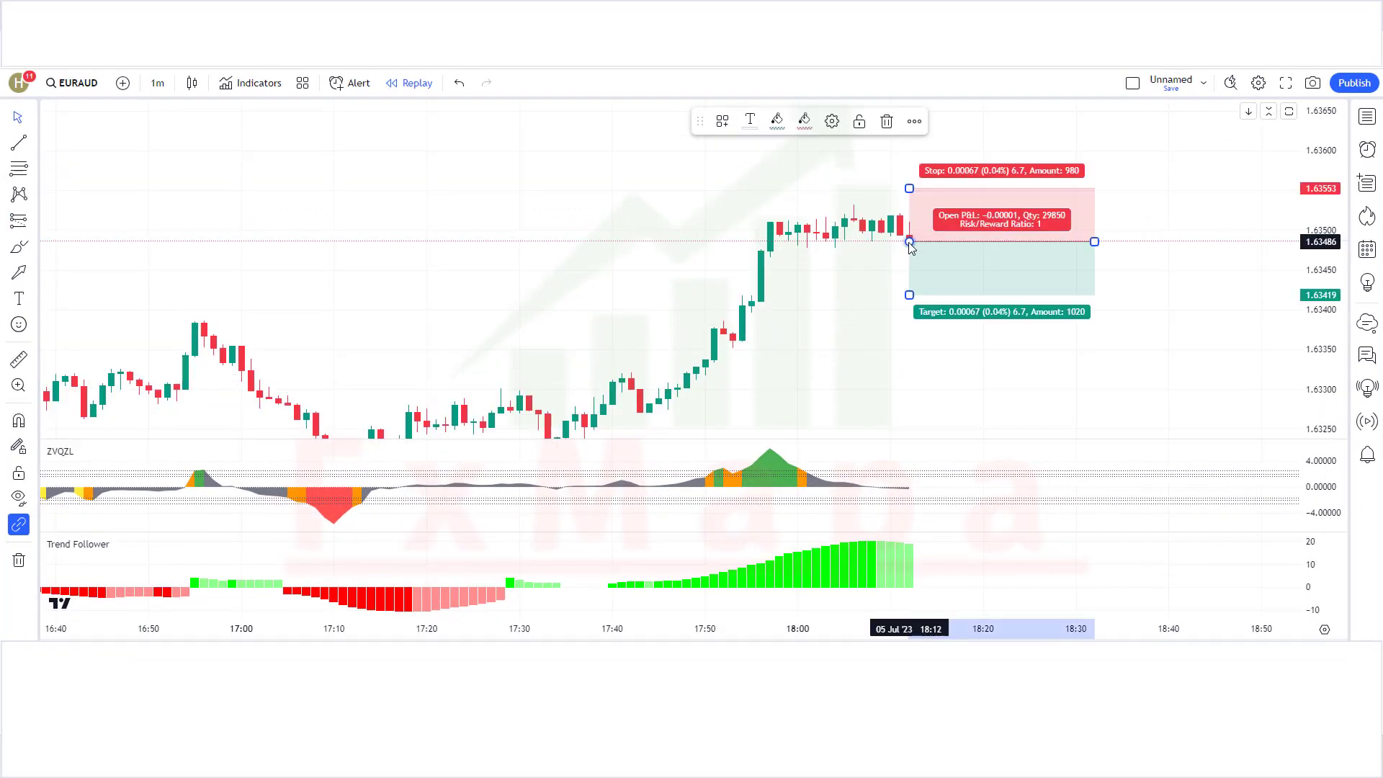
{"action": "left_click_drag", "start_coordinate": [909, 188], "coordinate": [909, 204]}
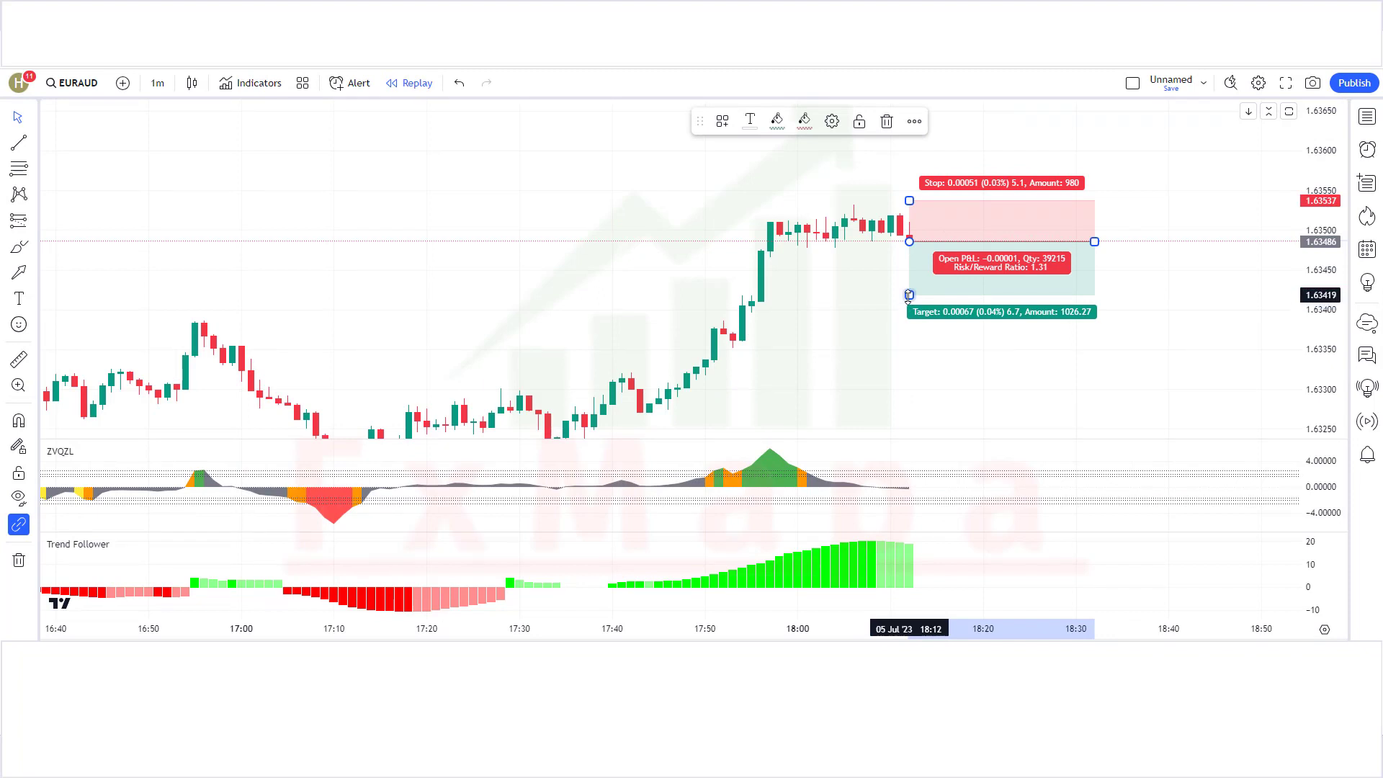
{"action": "left_click_drag", "start_coordinate": [909, 295], "coordinate": [909, 323]}
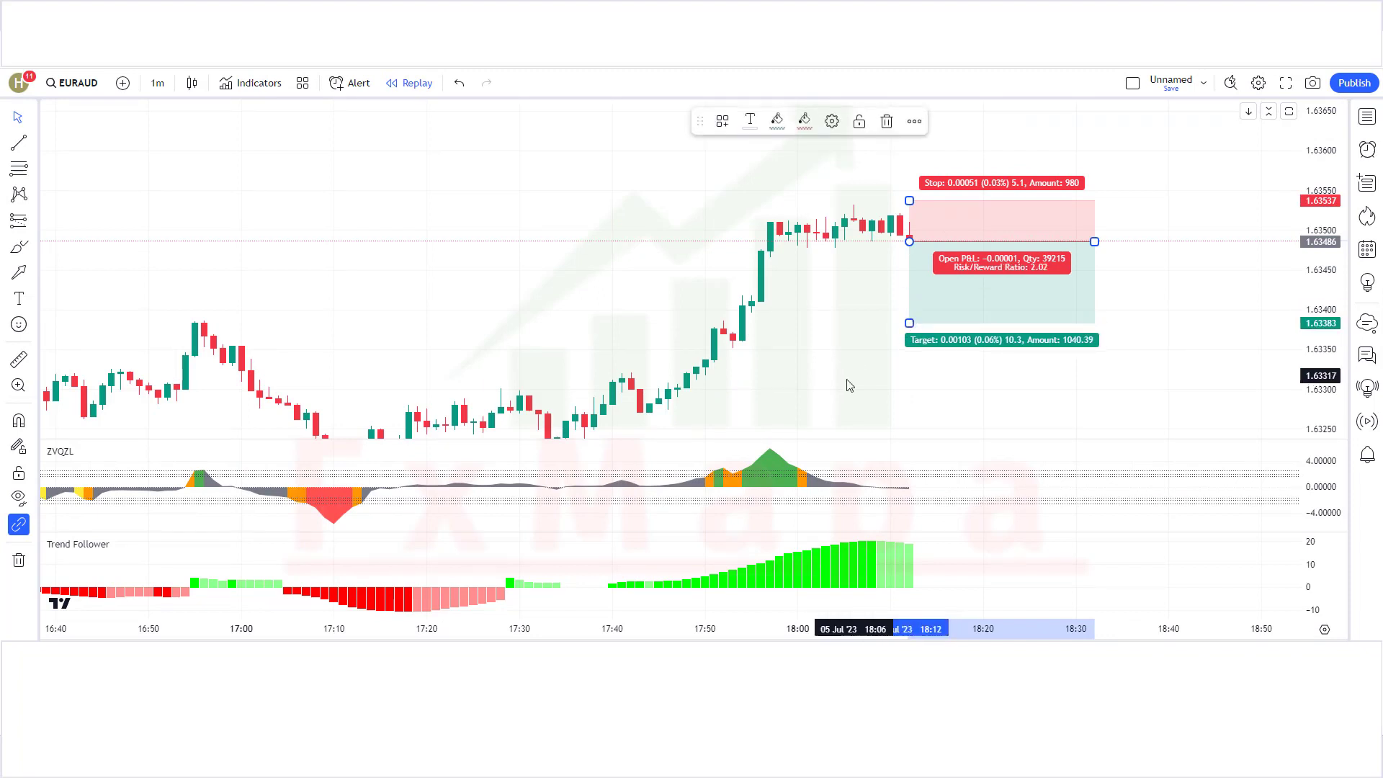
{"action": "left_click", "coordinate": [850, 385]}
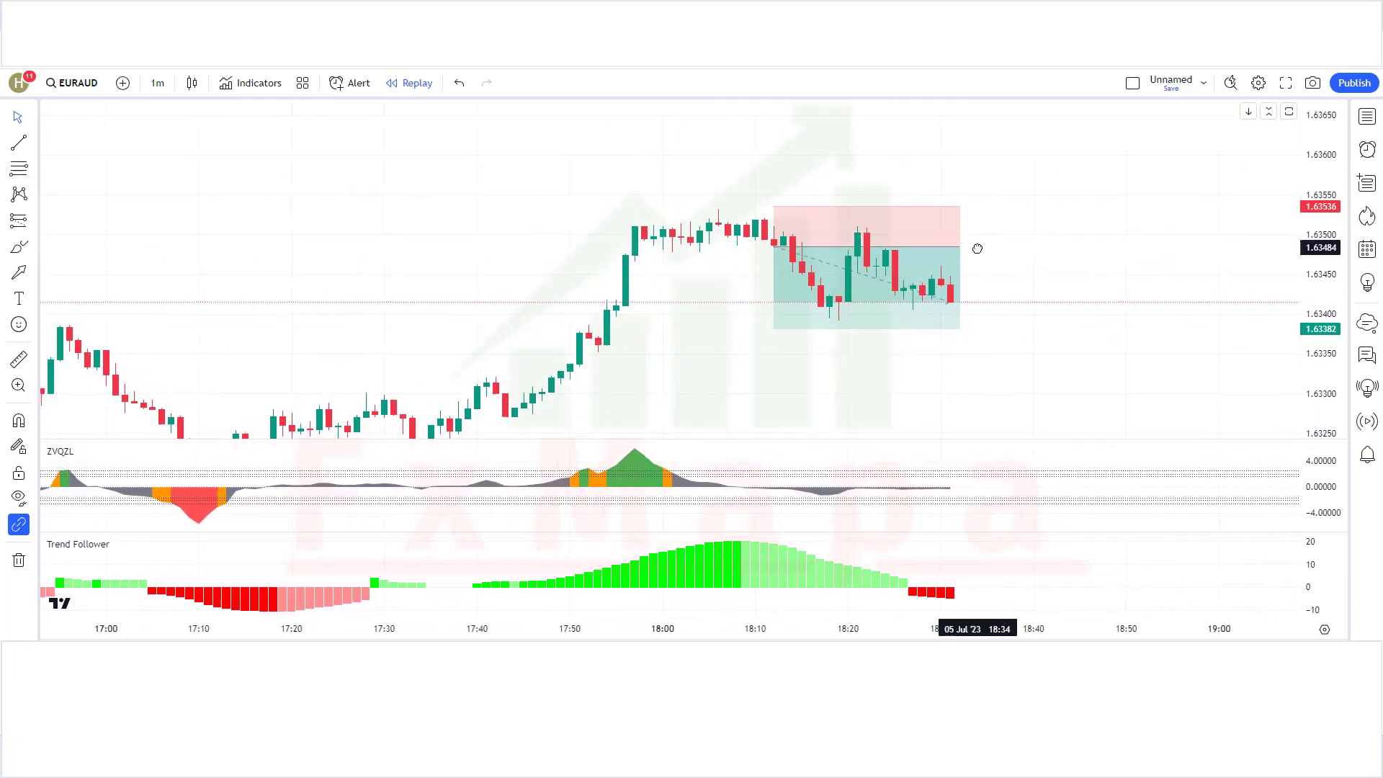
Step: Set the 18:12 short position's end to about 18:36, at the candle that reaches the target, and compress the price scale
{"action": "left_click_drag", "start_coordinate": [975, 247], "coordinate": [945, 257]}
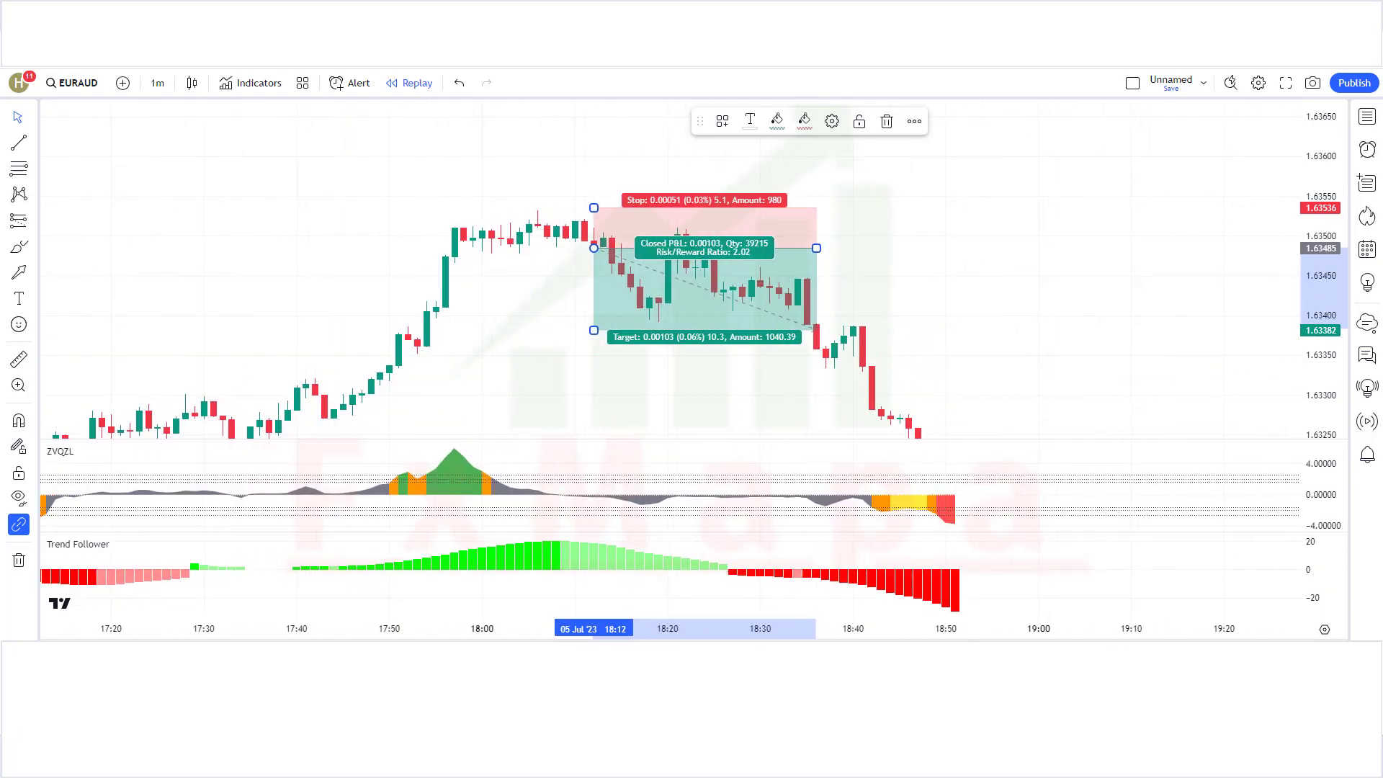
{"action": "left_click", "coordinate": [982, 308]}
{"action": "left_click_drag", "start_coordinate": [1319, 228], "coordinate": [1319, 259]}
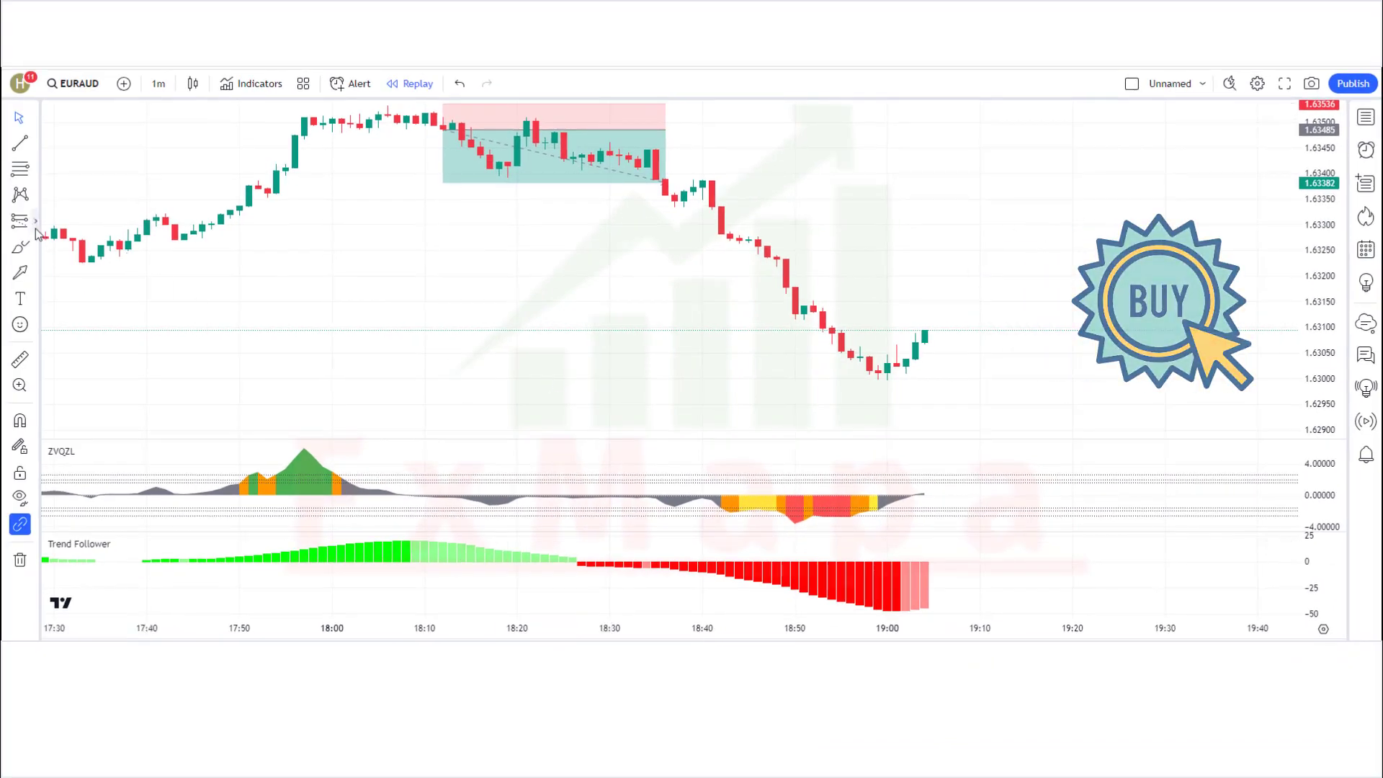
Step: Place a long position on the 19:04 candle with entry at 1.63092, stop at about 1.62993 and target at about 1.63292
{"action": "left_click", "coordinate": [35, 225]}
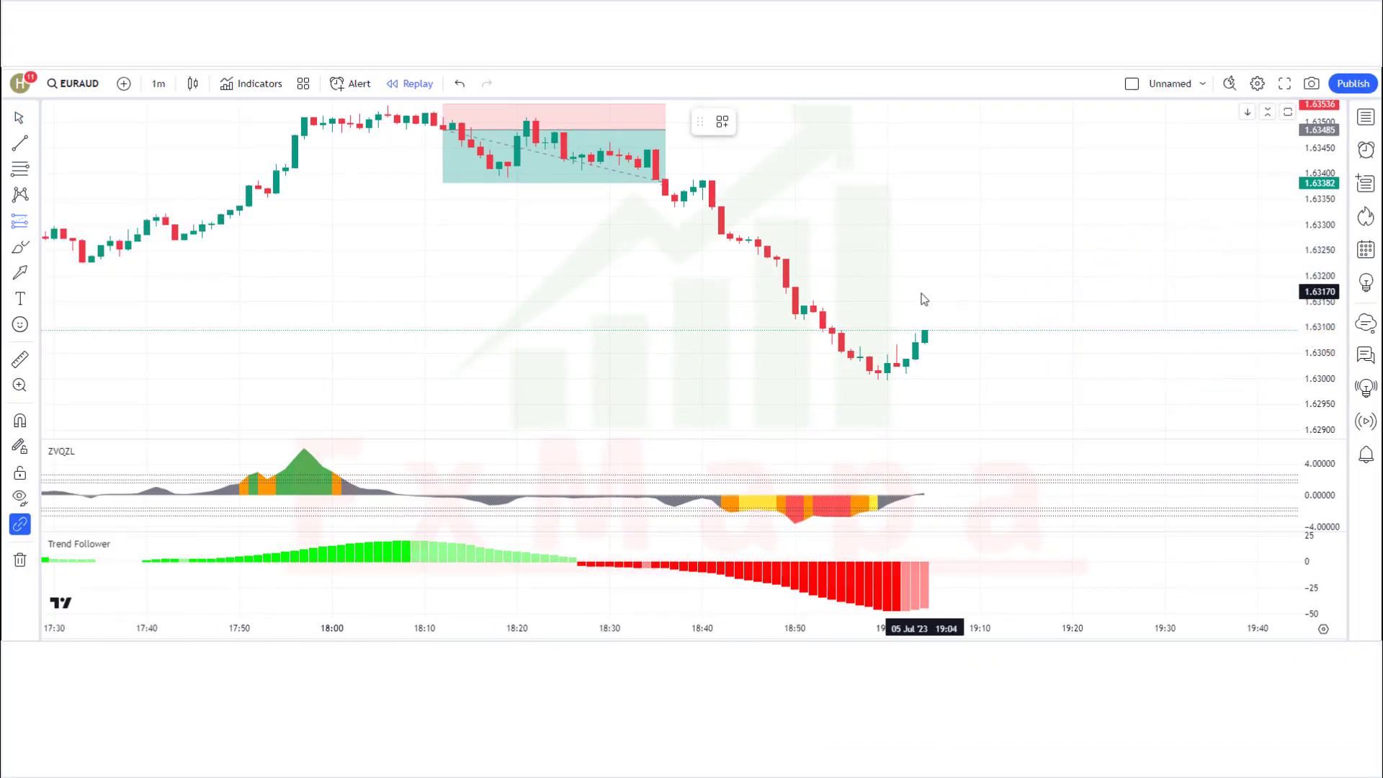
{"action": "left_click", "coordinate": [925, 331]}
{"action": "left_click_drag", "start_coordinate": [926, 387], "coordinate": [926, 379]}
{"action": "left_click_drag", "start_coordinate": [925, 276], "coordinate": [923, 233]}
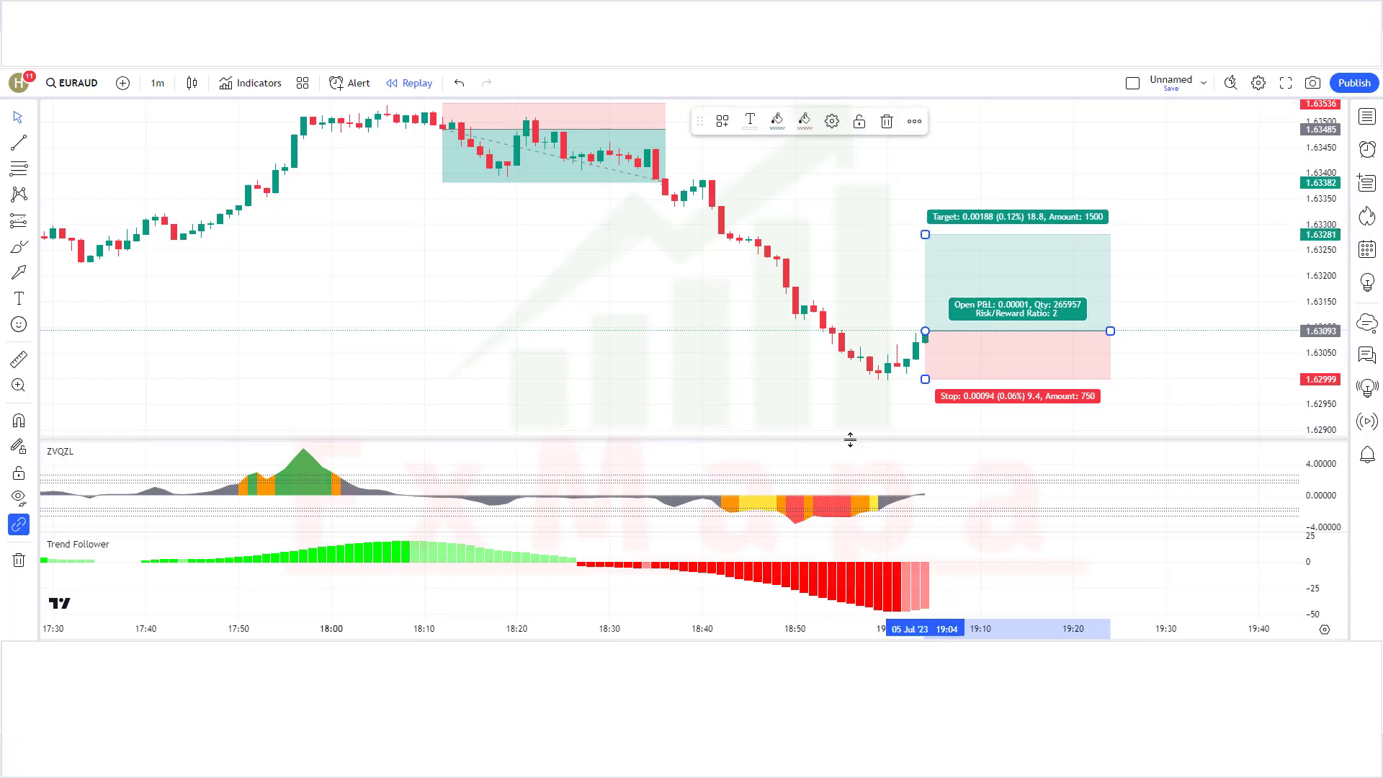
{"action": "left_click", "coordinate": [598, 654]}
{"action": "left_click", "coordinate": [657, 365]}
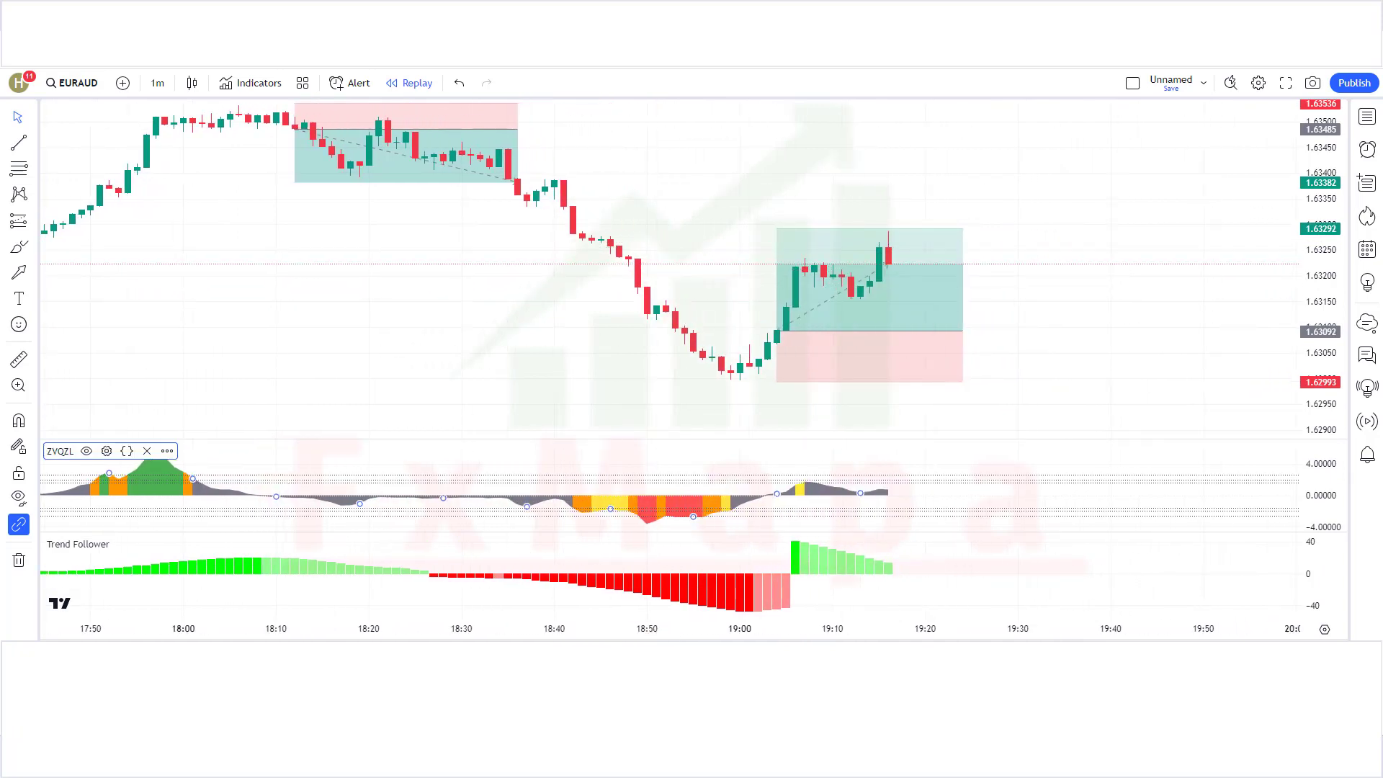
Step: Adjust the 19:04 long position's duration so it ends at 19:25, where price reaches the target
{"action": "left_click_drag", "start_coordinate": [925, 331], "coordinate": [1019, 331]}
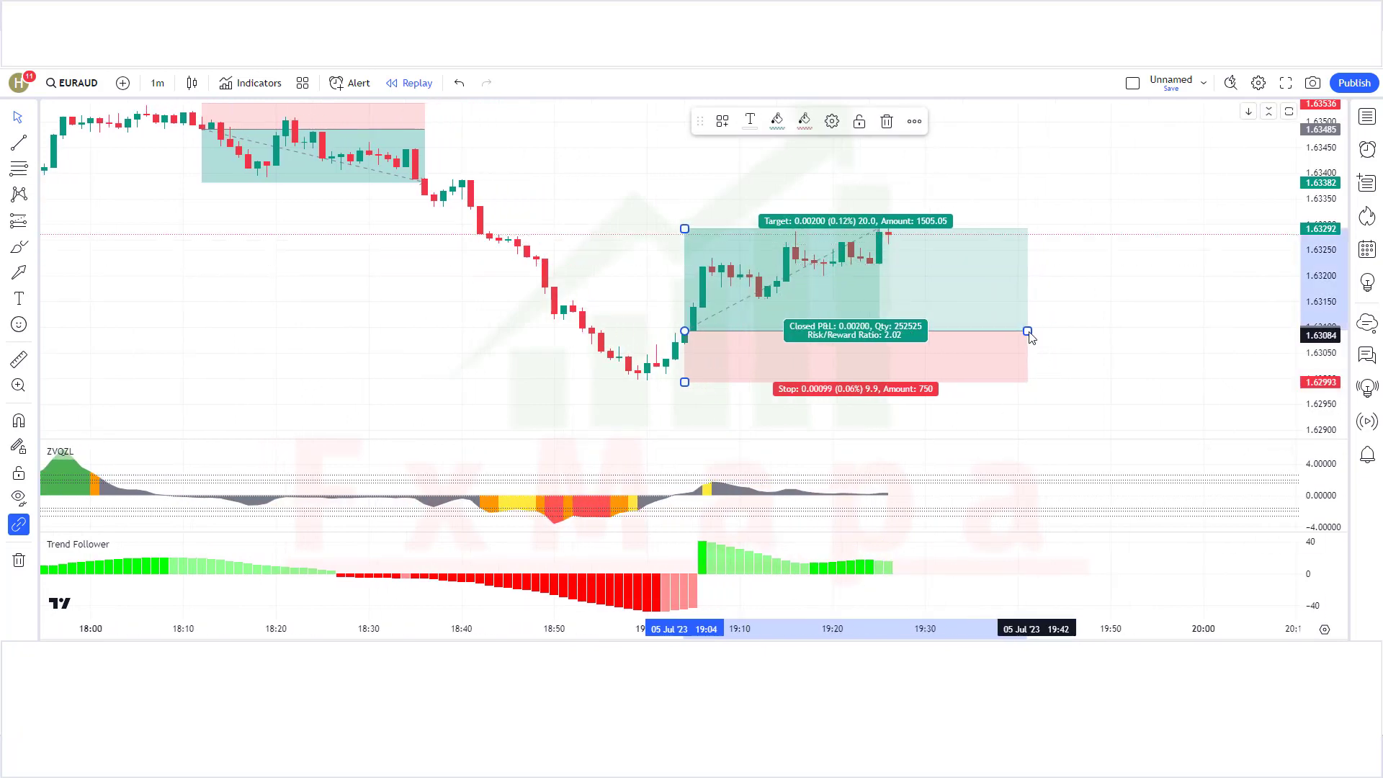
{"action": "left_click_drag", "start_coordinate": [1027, 330], "coordinate": [879, 331]}
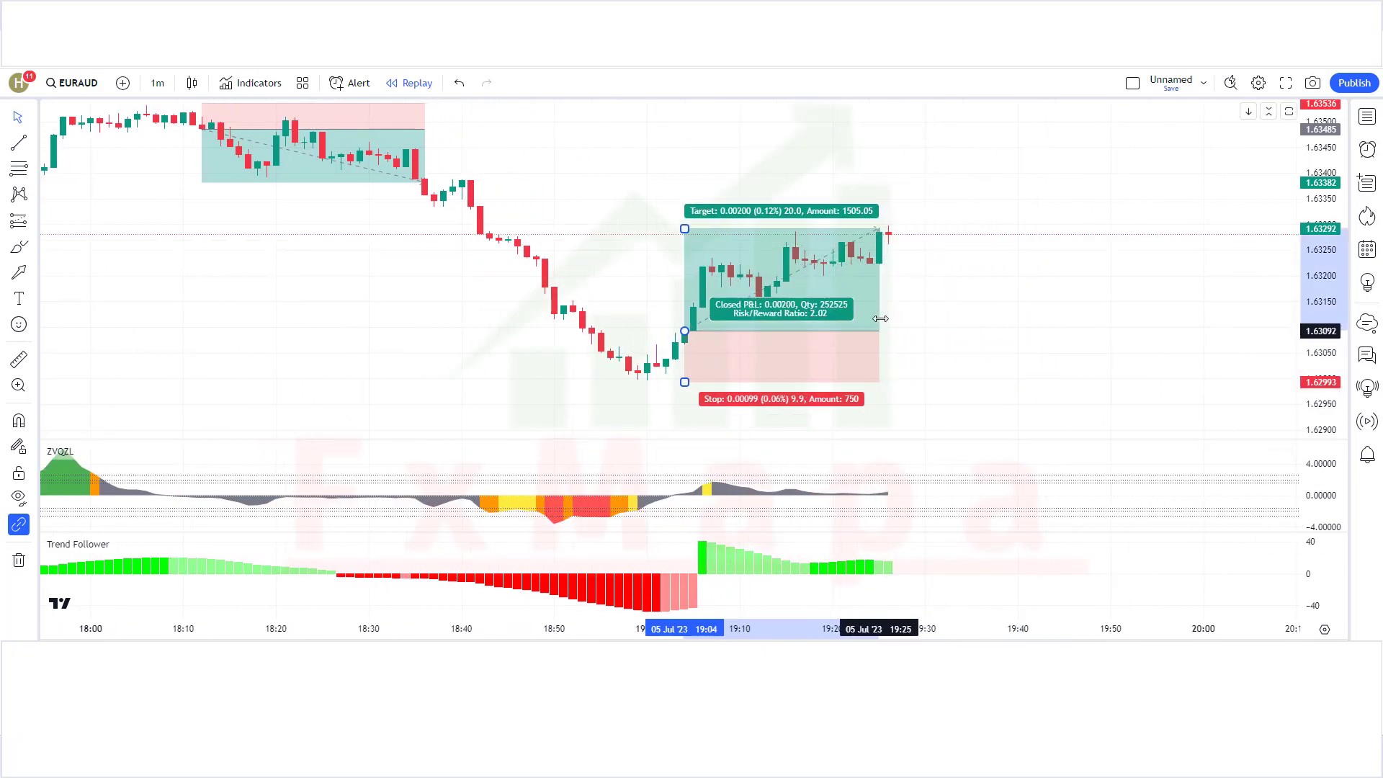
{"action": "left_click", "coordinate": [957, 343]}
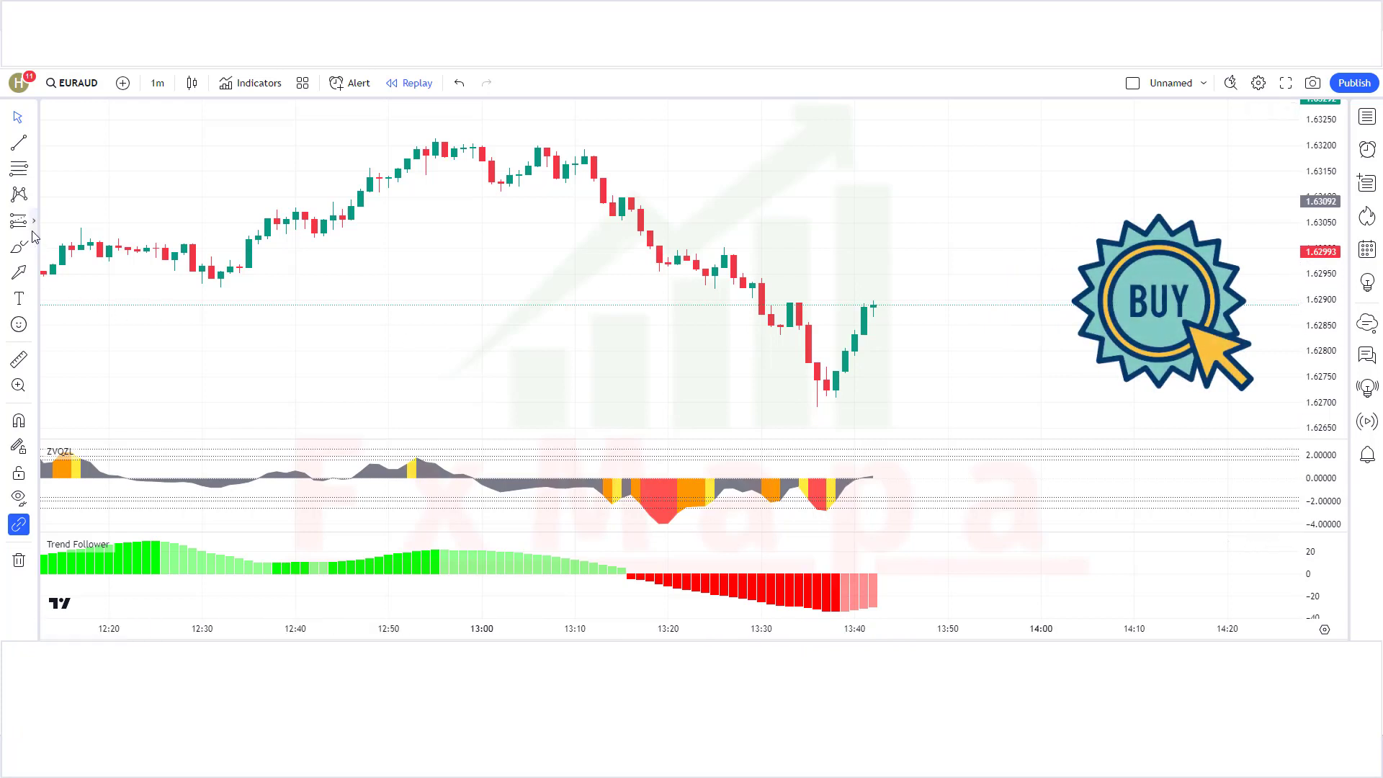
Step: Place a long position on the 13:42 candle with entry at 1.62888, stop at about 1.62689 and target at about 1.63289
{"action": "left_click", "coordinate": [34, 222]}
{"action": "left_click", "coordinate": [108, 248]}
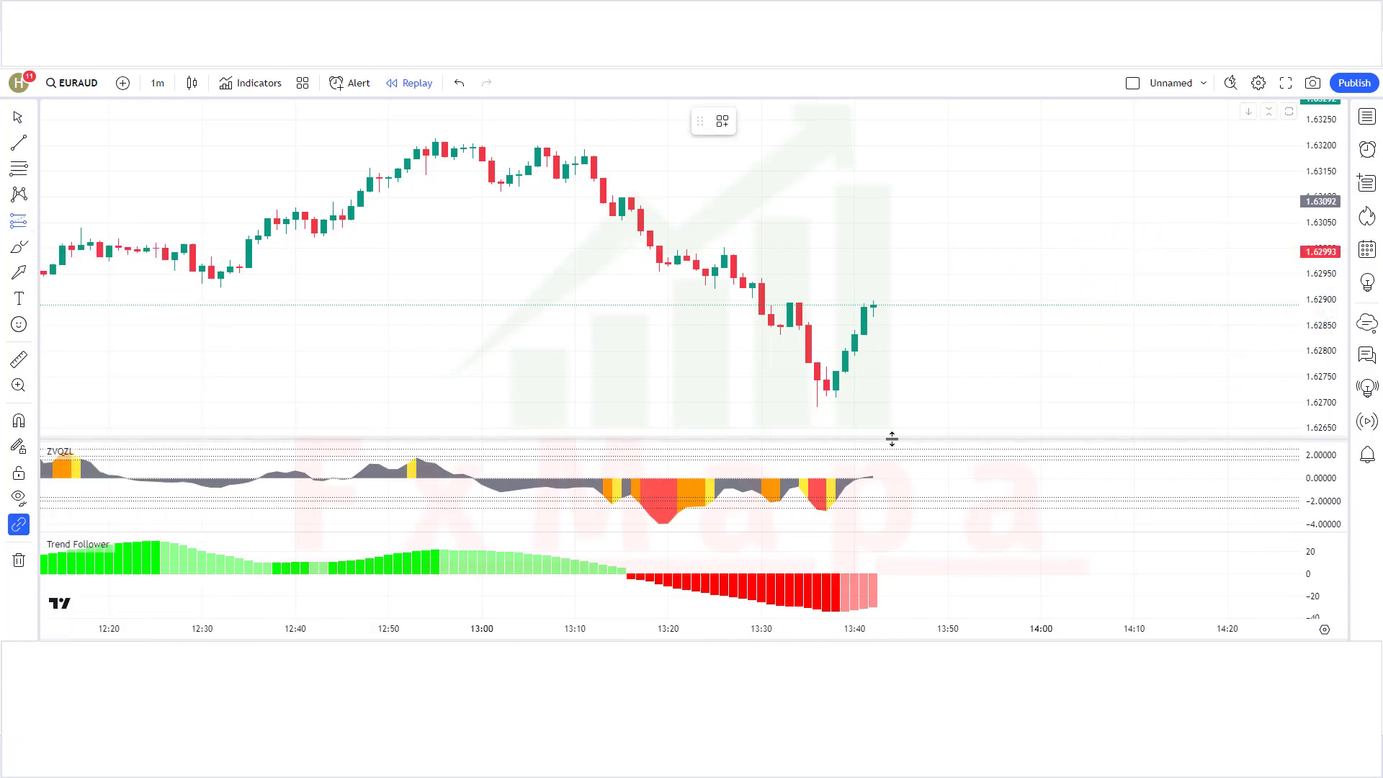
{"action": "left_click", "coordinate": [873, 307]}
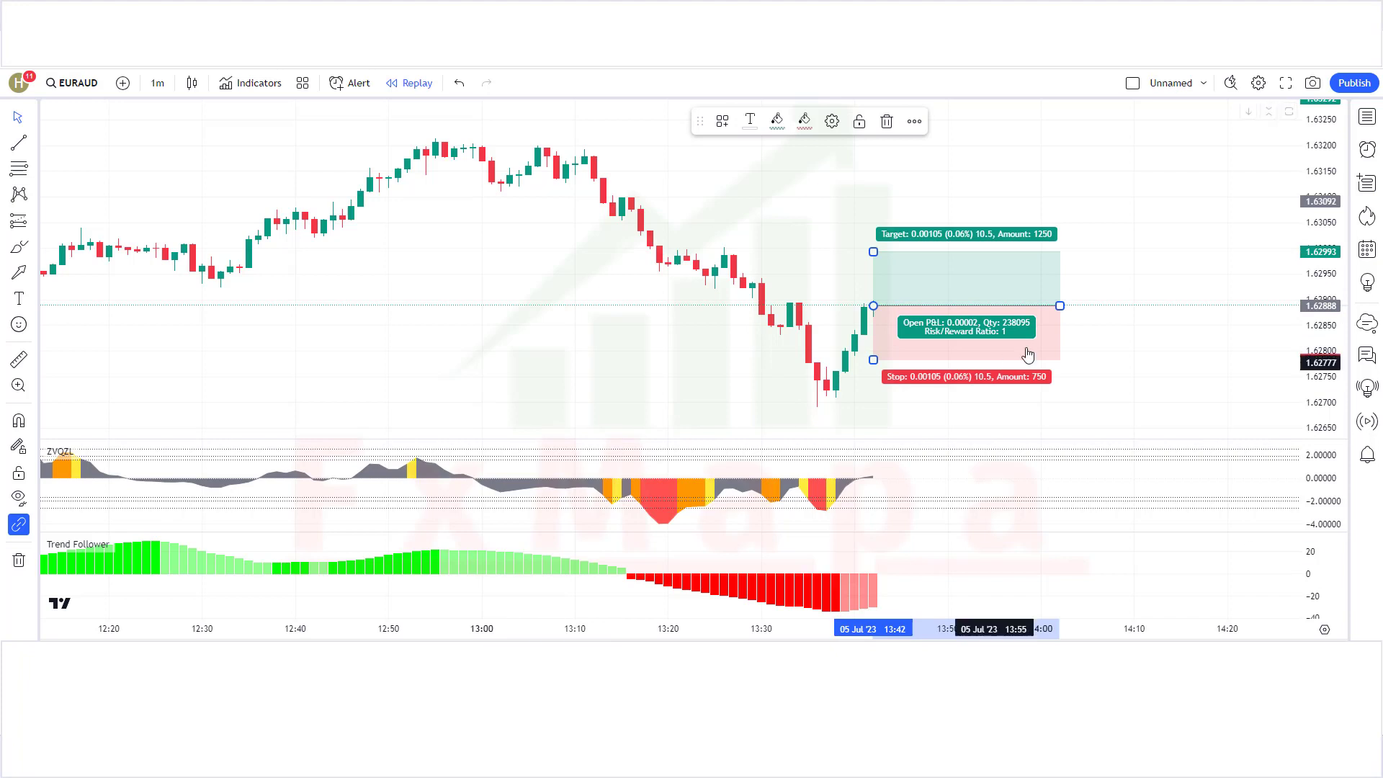
{"action": "left_click_drag", "start_coordinate": [873, 363], "coordinate": [867, 407]}
{"action": "left_click_drag", "start_coordinate": [873, 245], "coordinate": [867, 94]}
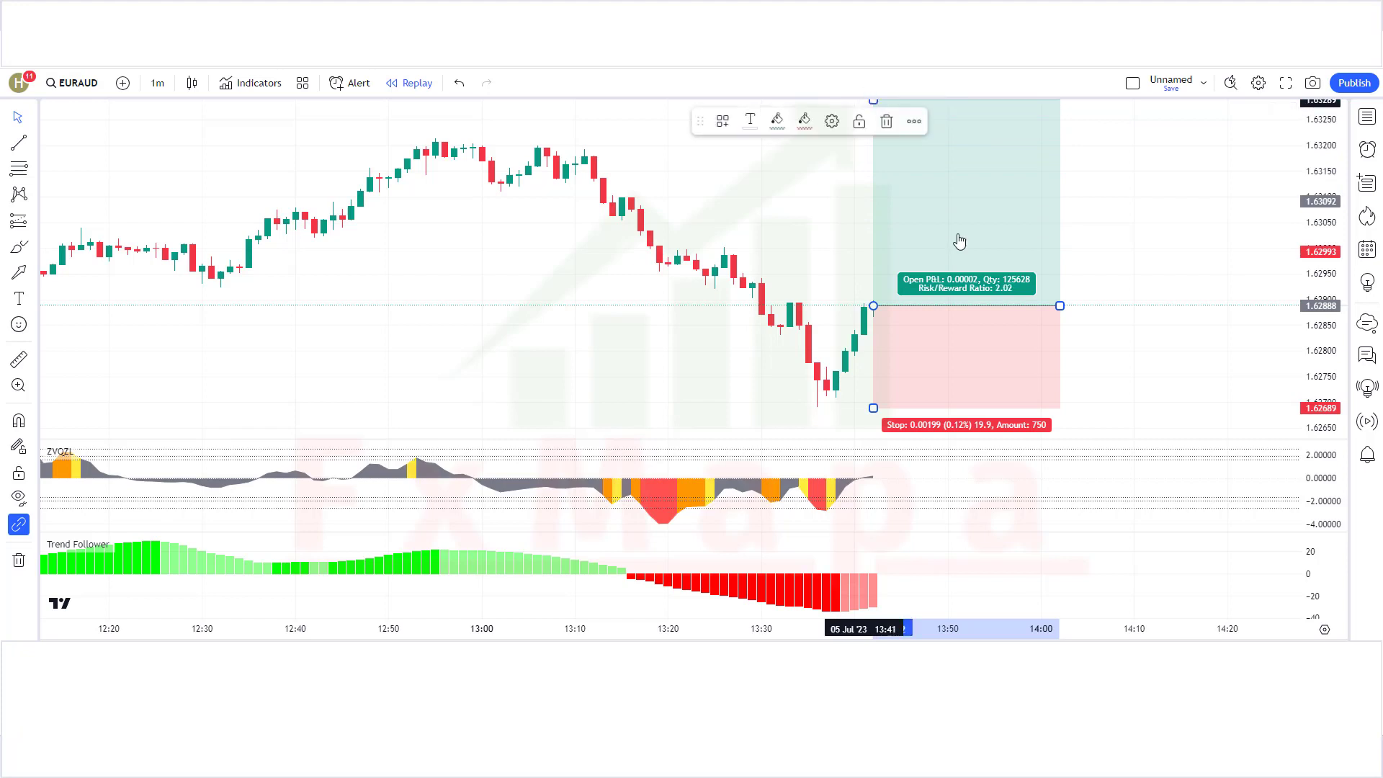
{"action": "left_click", "coordinate": [827, 607]}
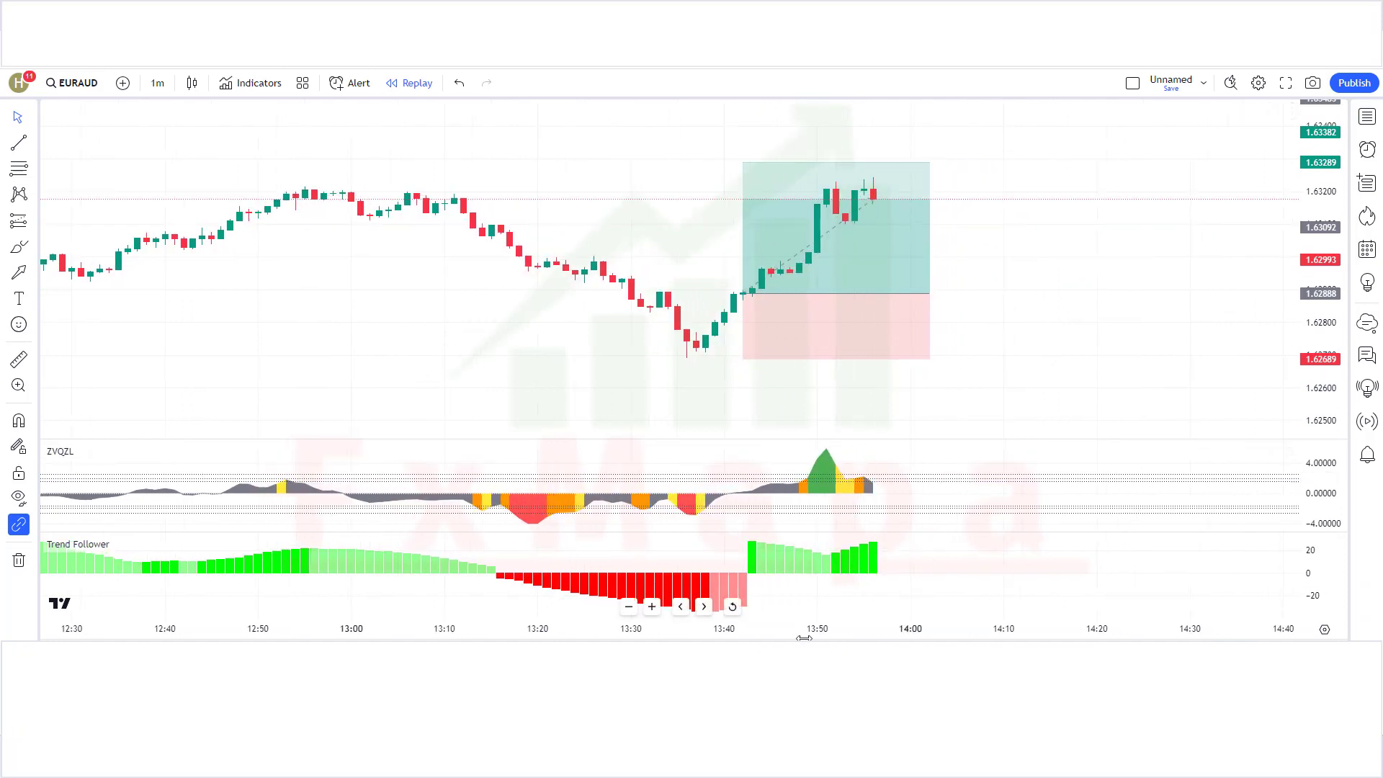
Step: Adjust the 13:42 long position's duration so it ends at about 14:08, at the candle that reaches the target
{"action": "left_click_drag", "start_coordinate": [908, 299], "coordinate": [1040, 293]}
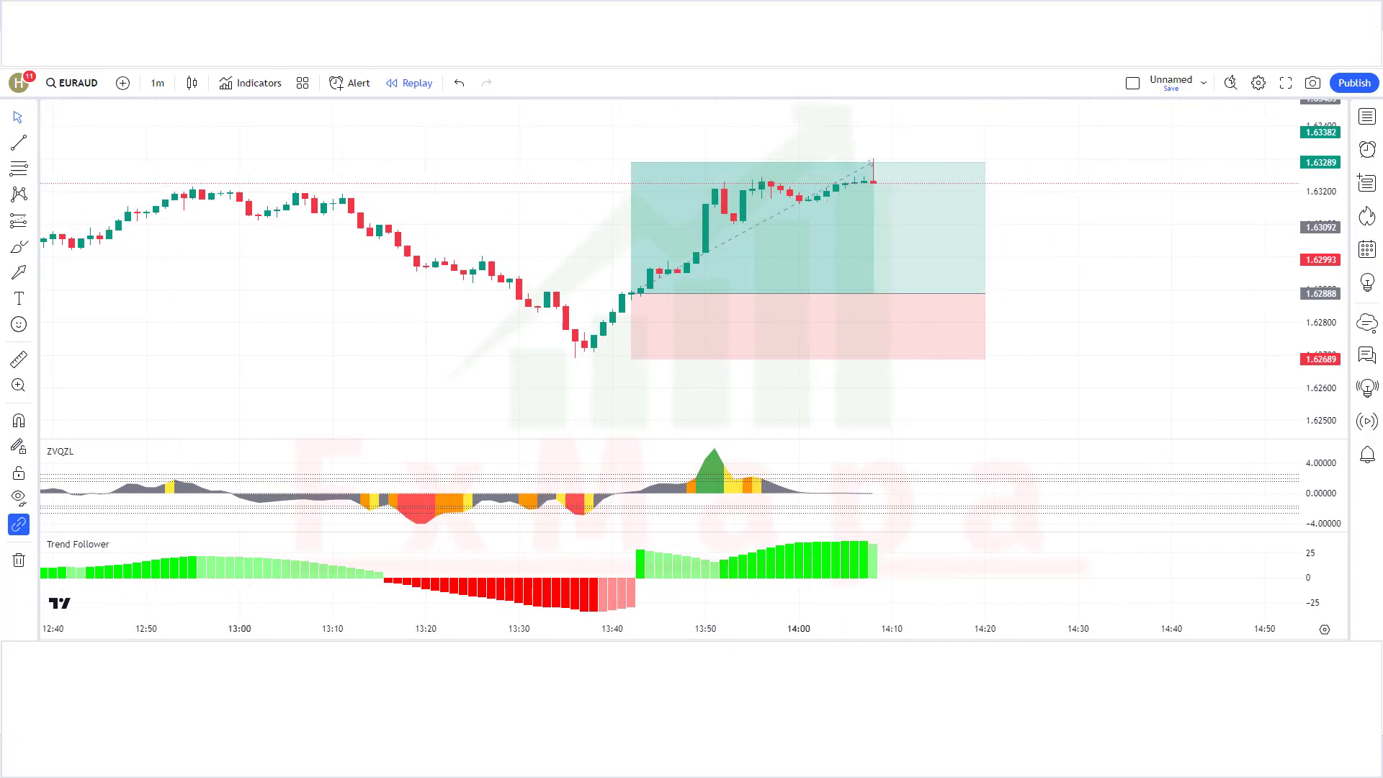
{"action": "left_click_drag", "start_coordinate": [975, 293], "coordinate": [864, 296]}
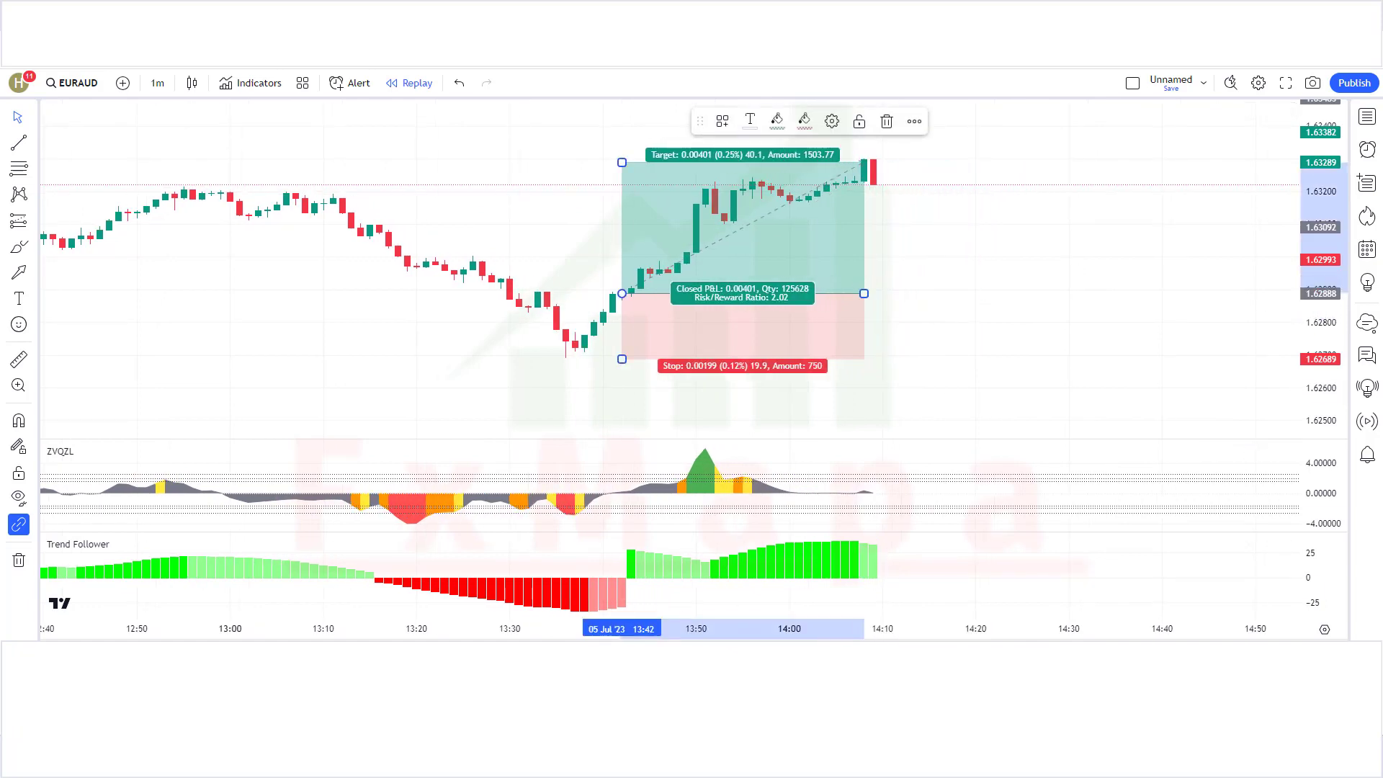
{"action": "left_click", "coordinate": [935, 344]}
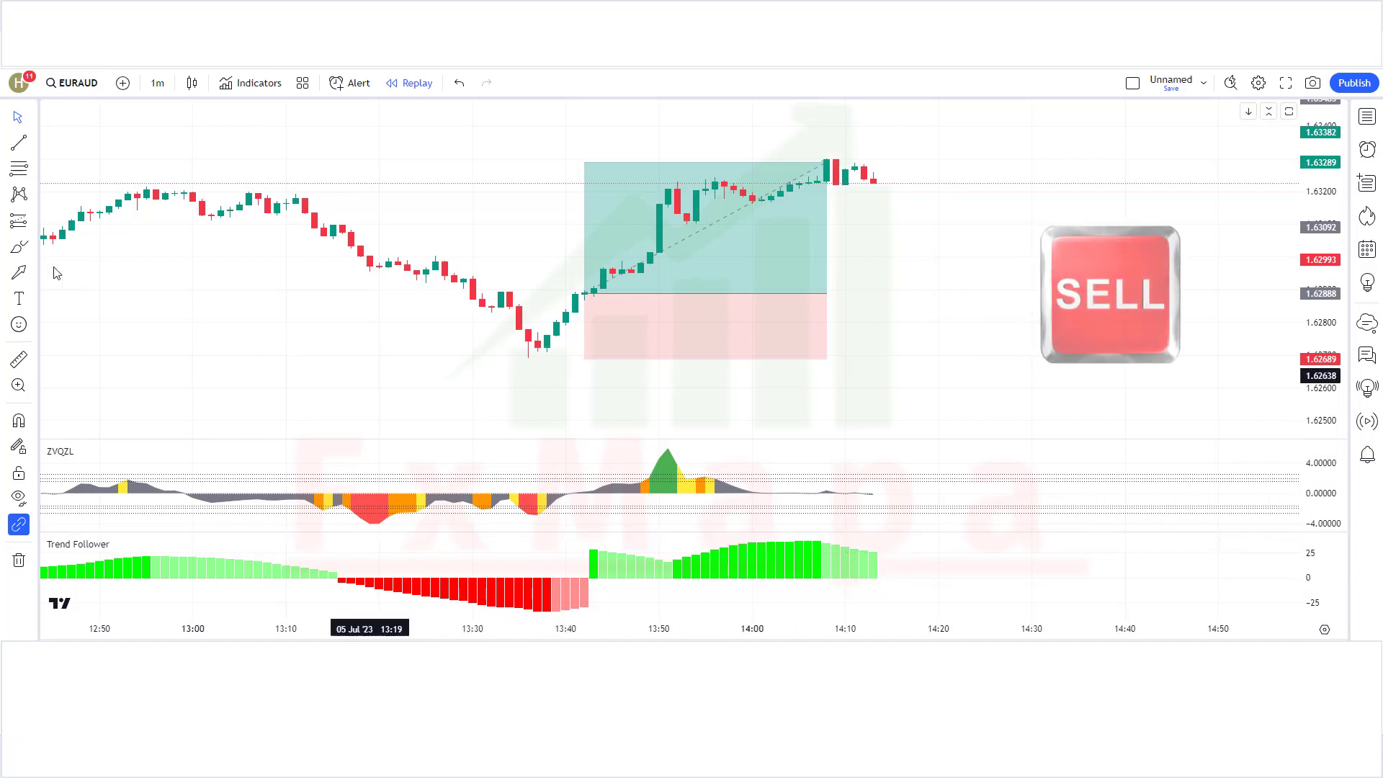
Step: Place a short position on the 14:13 candle with entry at 1.63230, stop at about 1.63307 and target at about 1.63076
{"action": "left_click", "coordinate": [35, 223]}
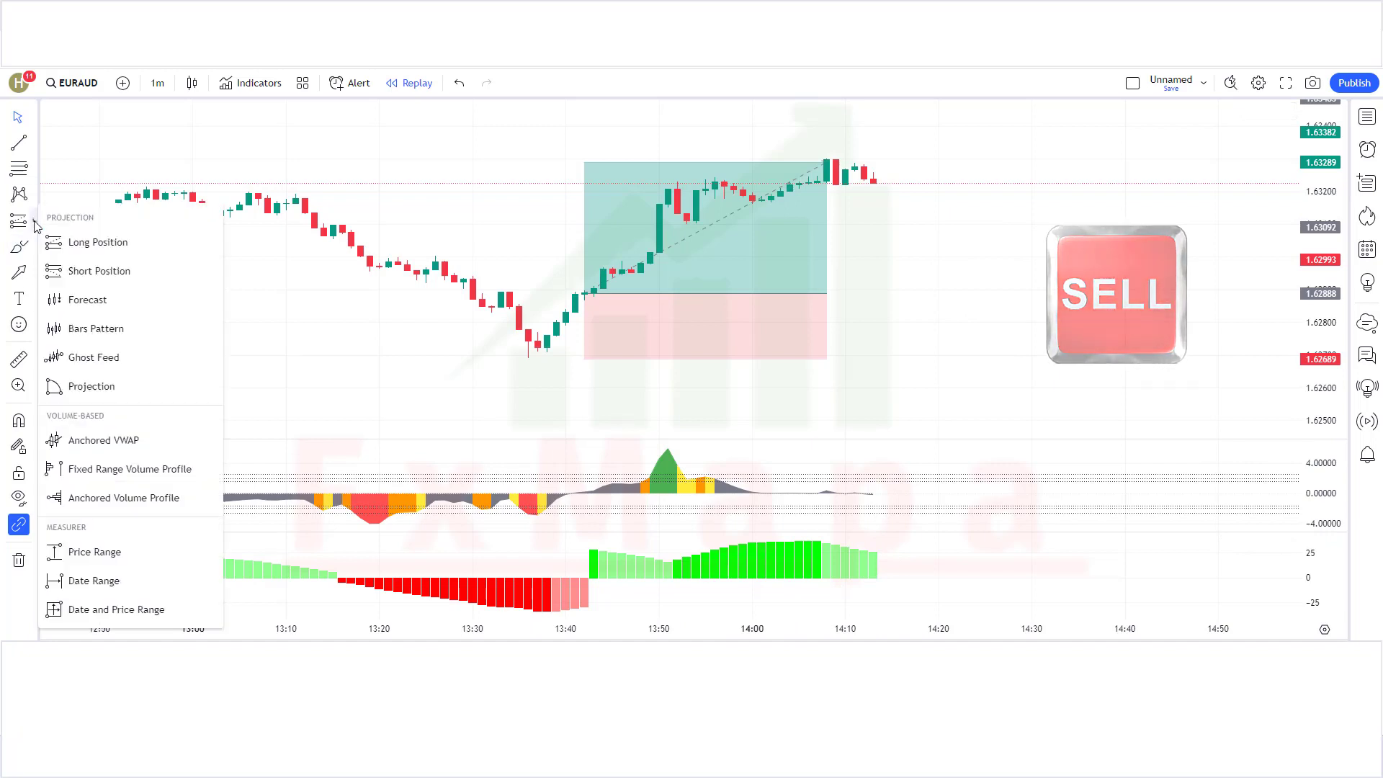
{"action": "left_click", "coordinate": [120, 244]}
{"action": "left_click", "coordinate": [874, 183]}
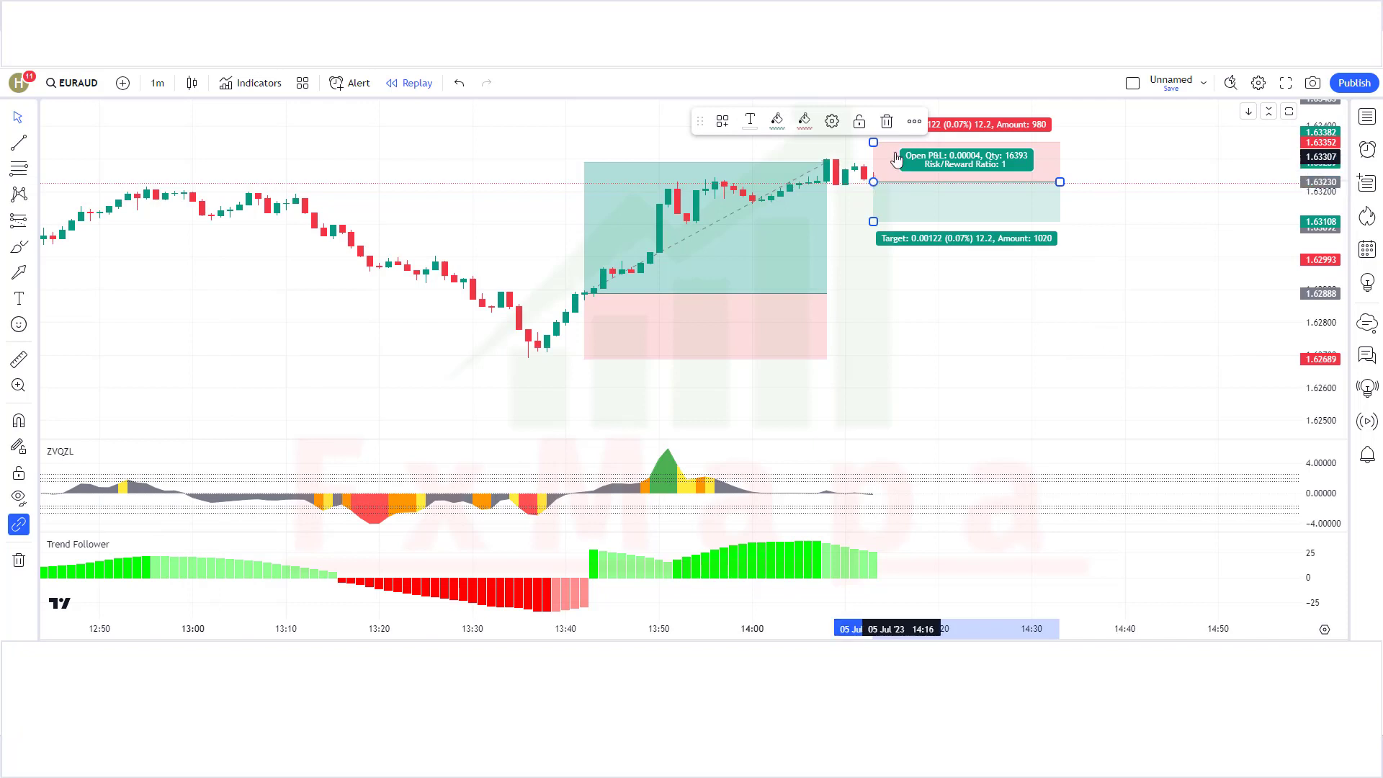
{"action": "left_click_drag", "start_coordinate": [873, 144], "coordinate": [875, 157]}
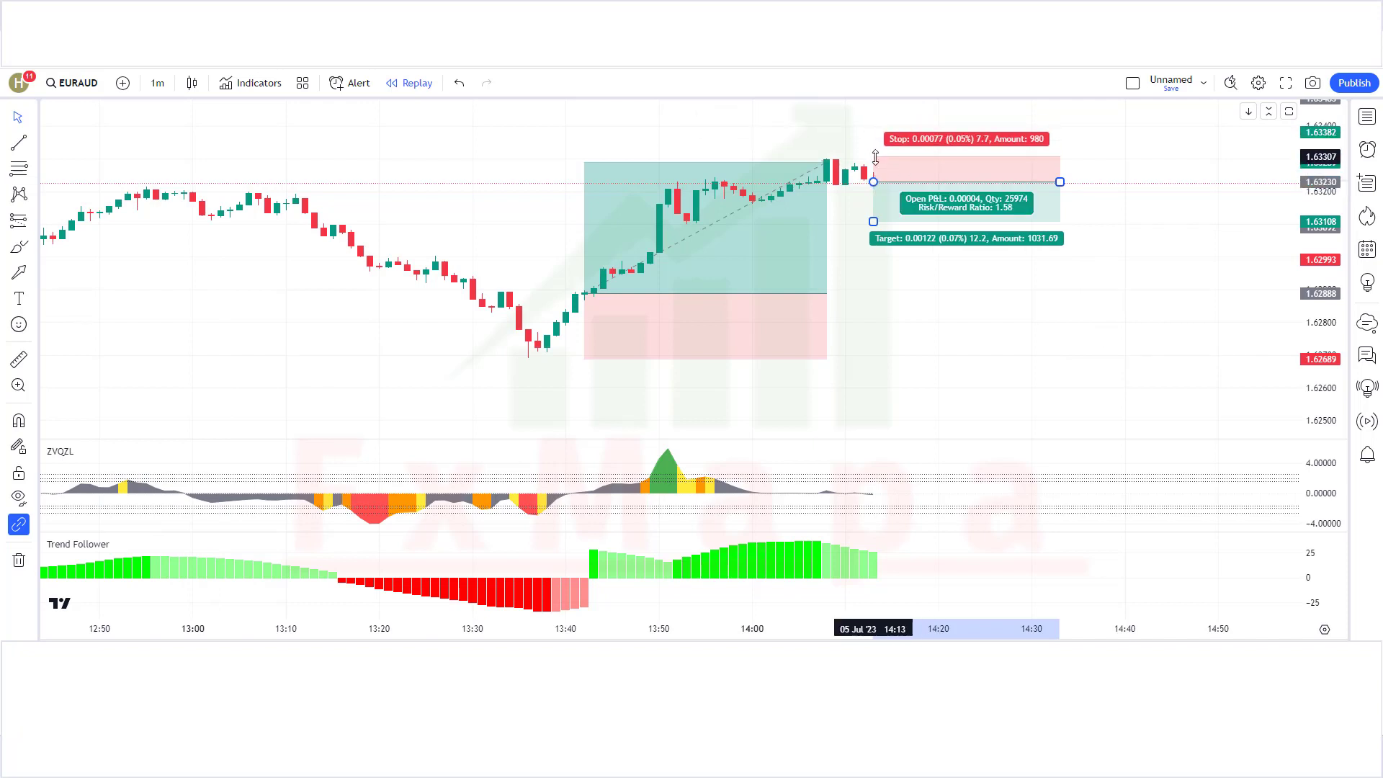
{"action": "mouse_move", "coordinate": [873, 221]}
{"action": "left_mouse_down"}
{"action": "mouse_move", "coordinate": [875, 249]}
{"action": "mouse_move", "coordinate": [875, 232]}
{"action": "left_mouse_up"}
Step: Extend the 14:13 short position over the following candles and pull its end back toward the candle that reaches the target
{"action": "left_click_drag", "start_coordinate": [848, 300], "coordinate": [807, 318]}
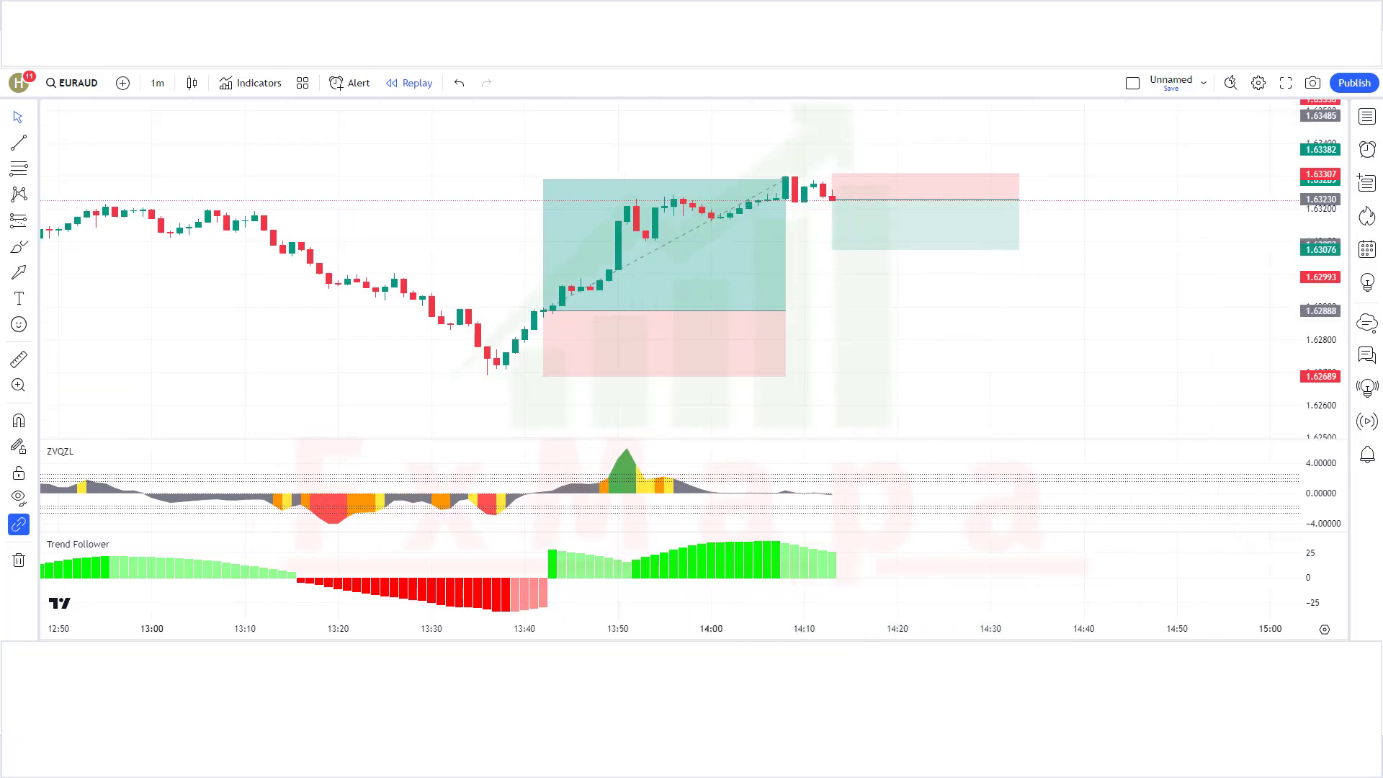
{"action": "left_click_drag", "start_coordinate": [619, 320], "coordinate": [591, 333]}
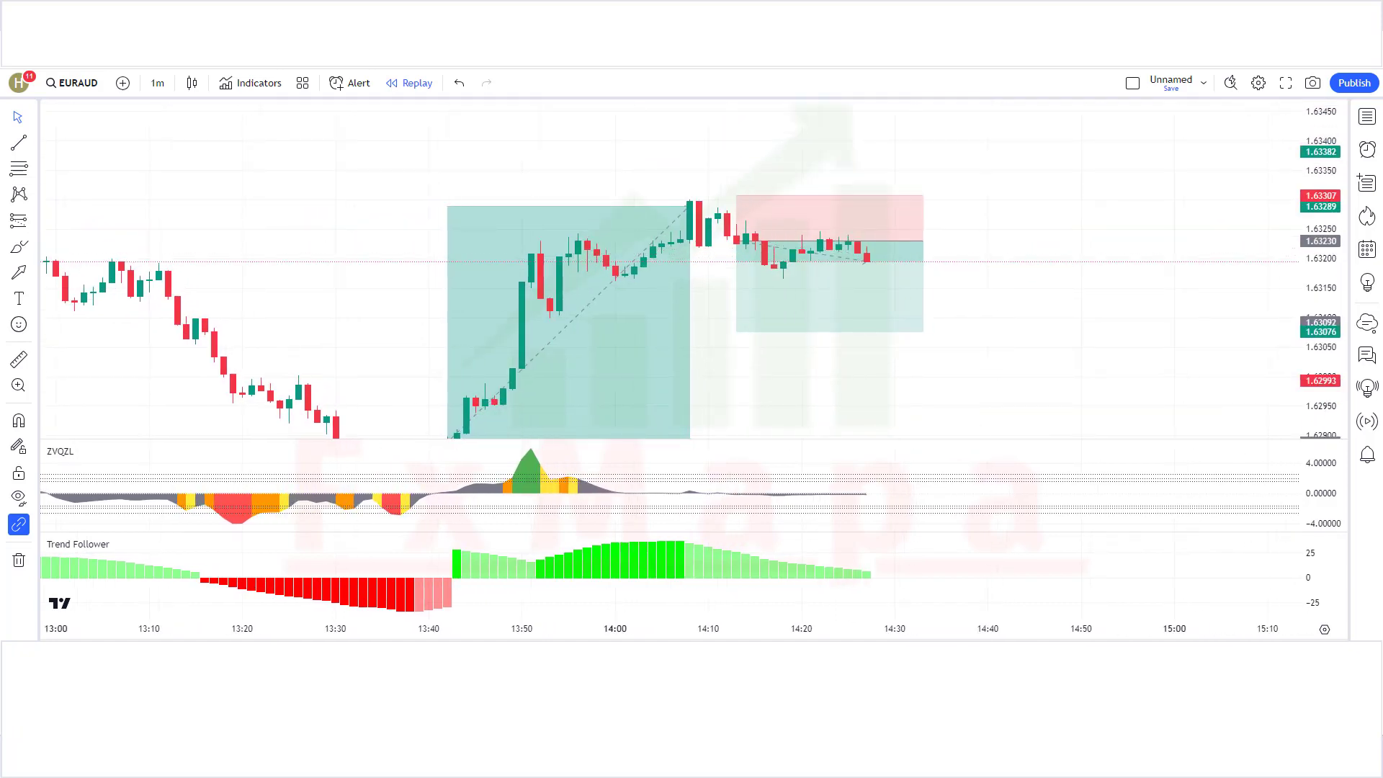
{"action": "left_click_drag", "start_coordinate": [884, 240], "coordinate": [948, 240]}
{"action": "left_click", "coordinate": [944, 376]}
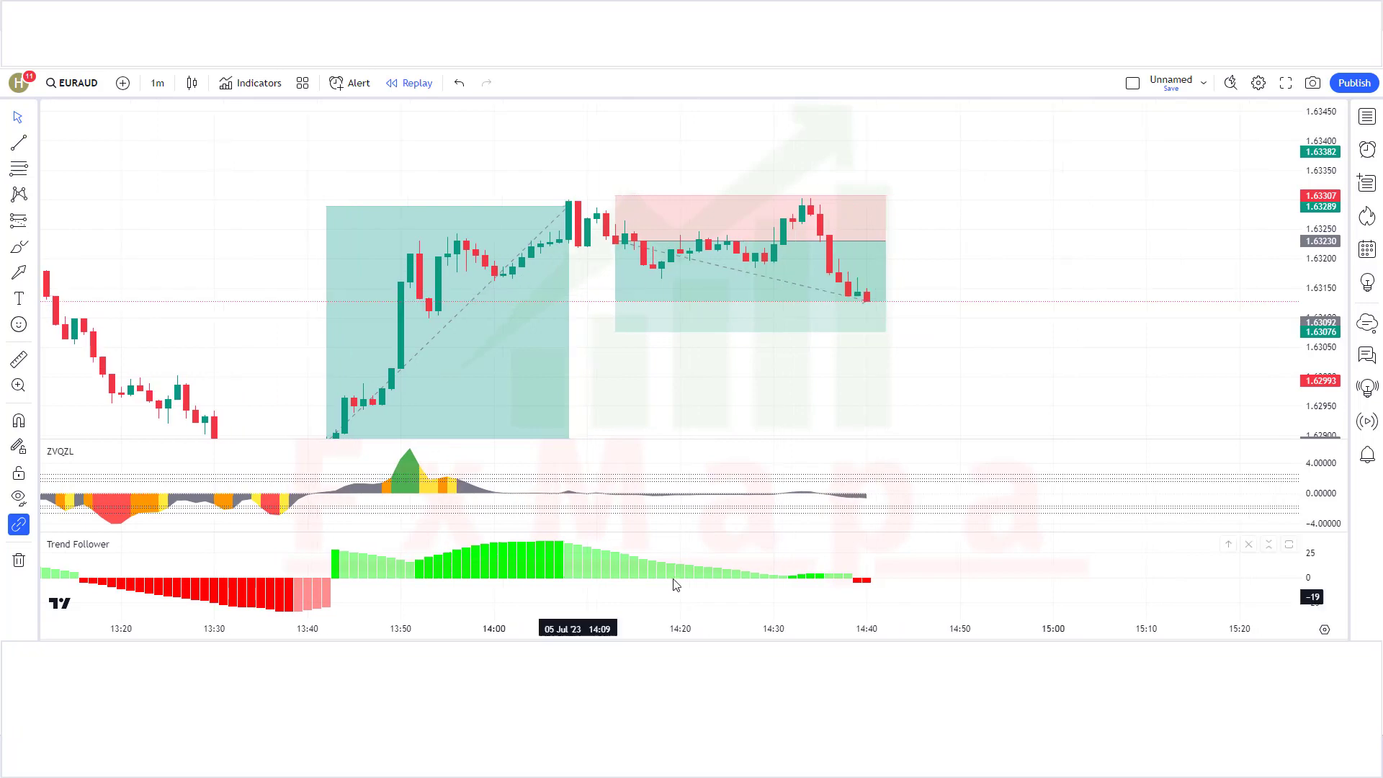
{"action": "left_click", "coordinate": [839, 590]}
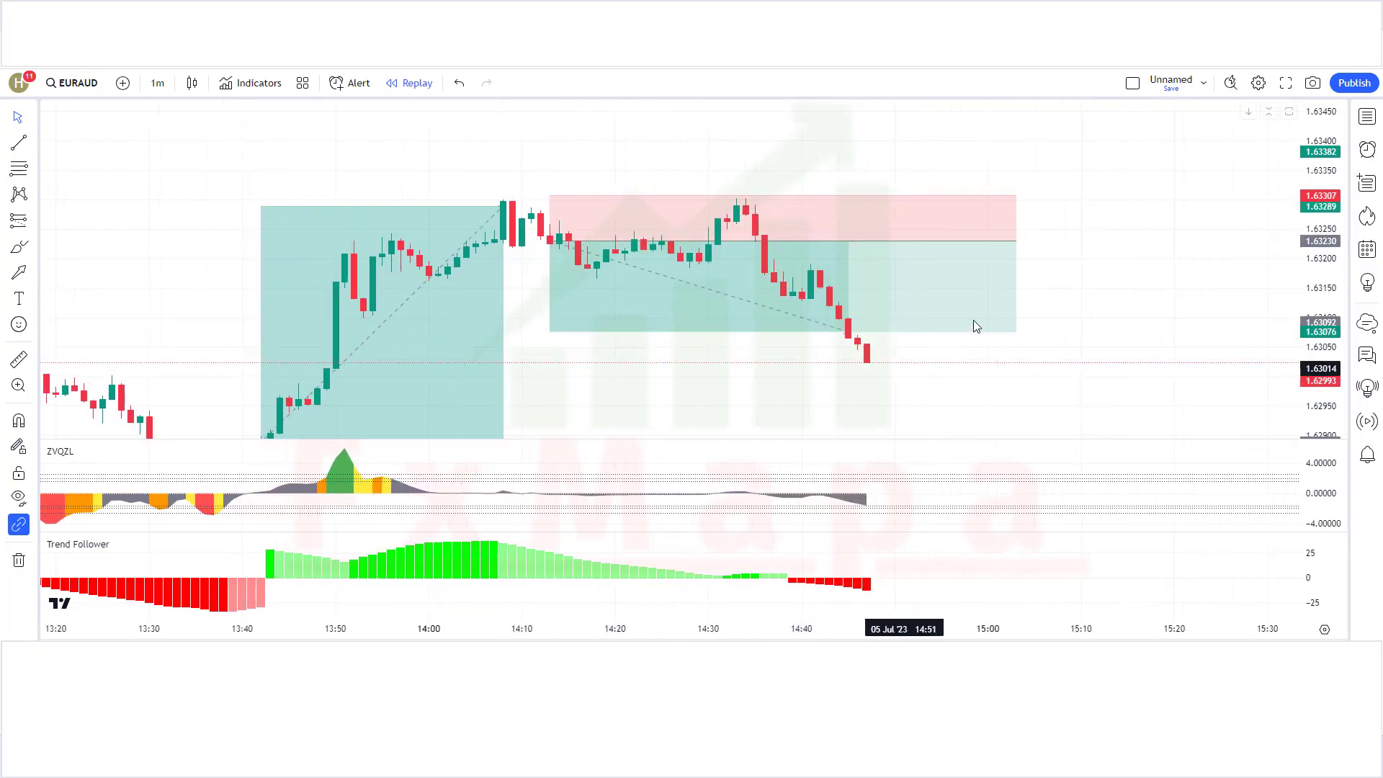
{"action": "left_click", "coordinate": [1015, 240]}
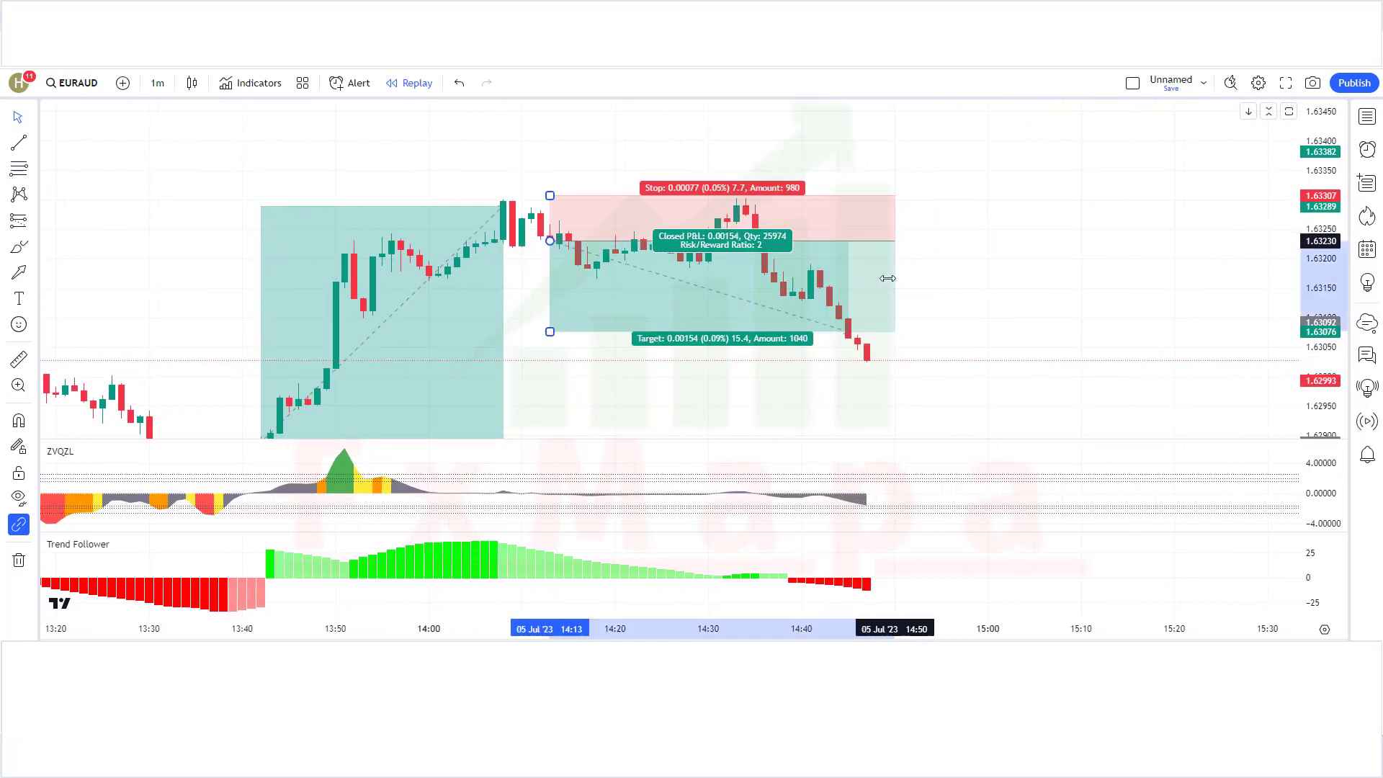
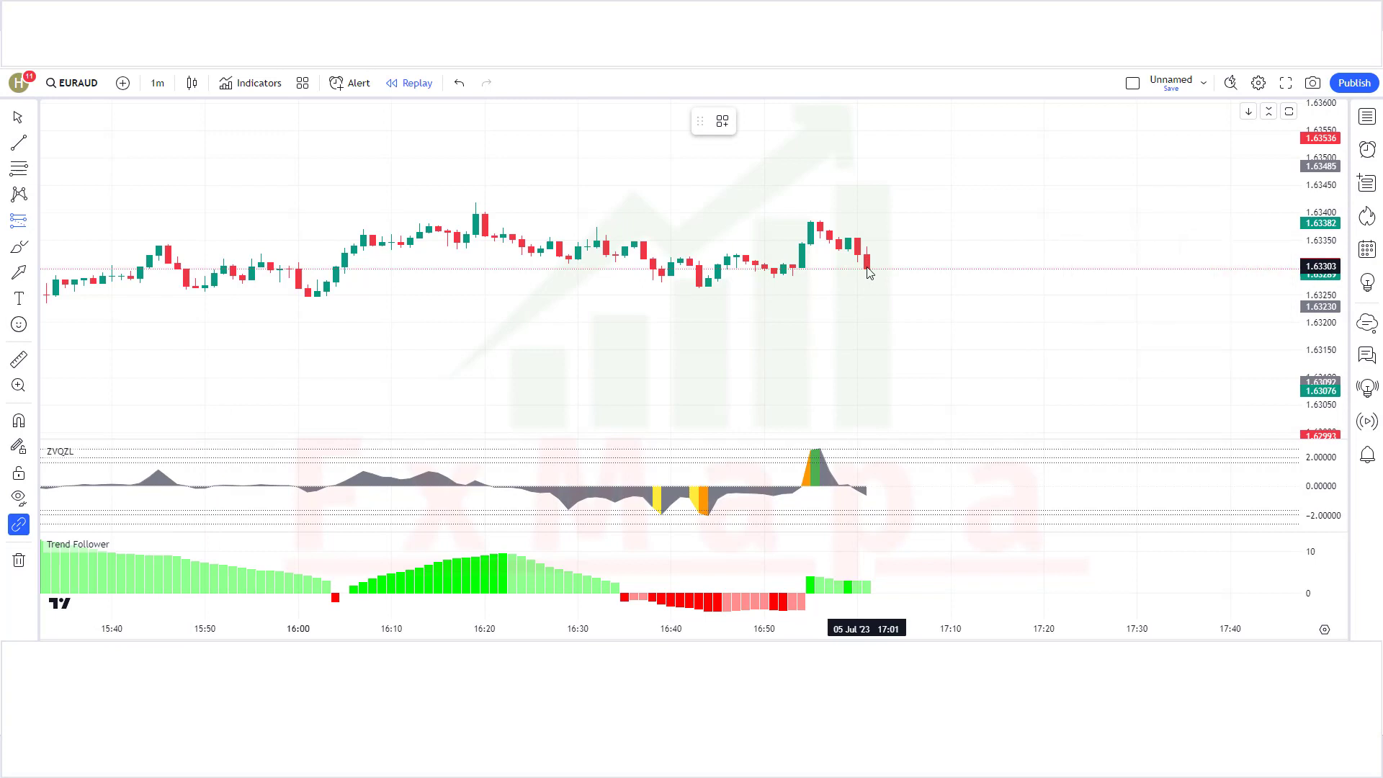
Step: Place a short position on the 17:01 candle with entry 1.63303, stop about 1.63388 and target about 1.63132, ending at about 17:17
{"action": "left_click_drag", "start_coordinate": [868, 240], "coordinate": [867, 218]}
{"action": "left_click_drag", "start_coordinate": [1341, 345], "coordinate": [1341, 302]}
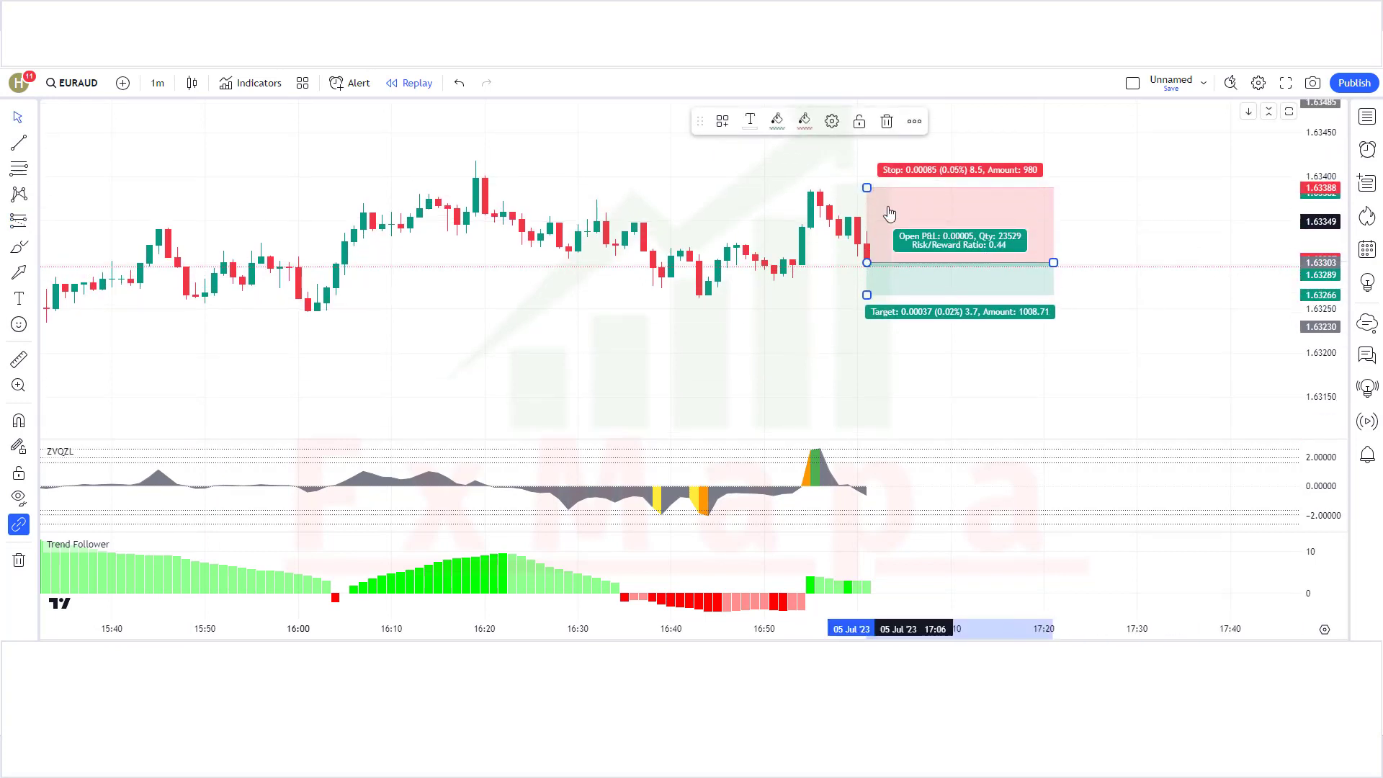
{"action": "left_click_drag", "start_coordinate": [868, 296], "coordinate": [877, 410]}
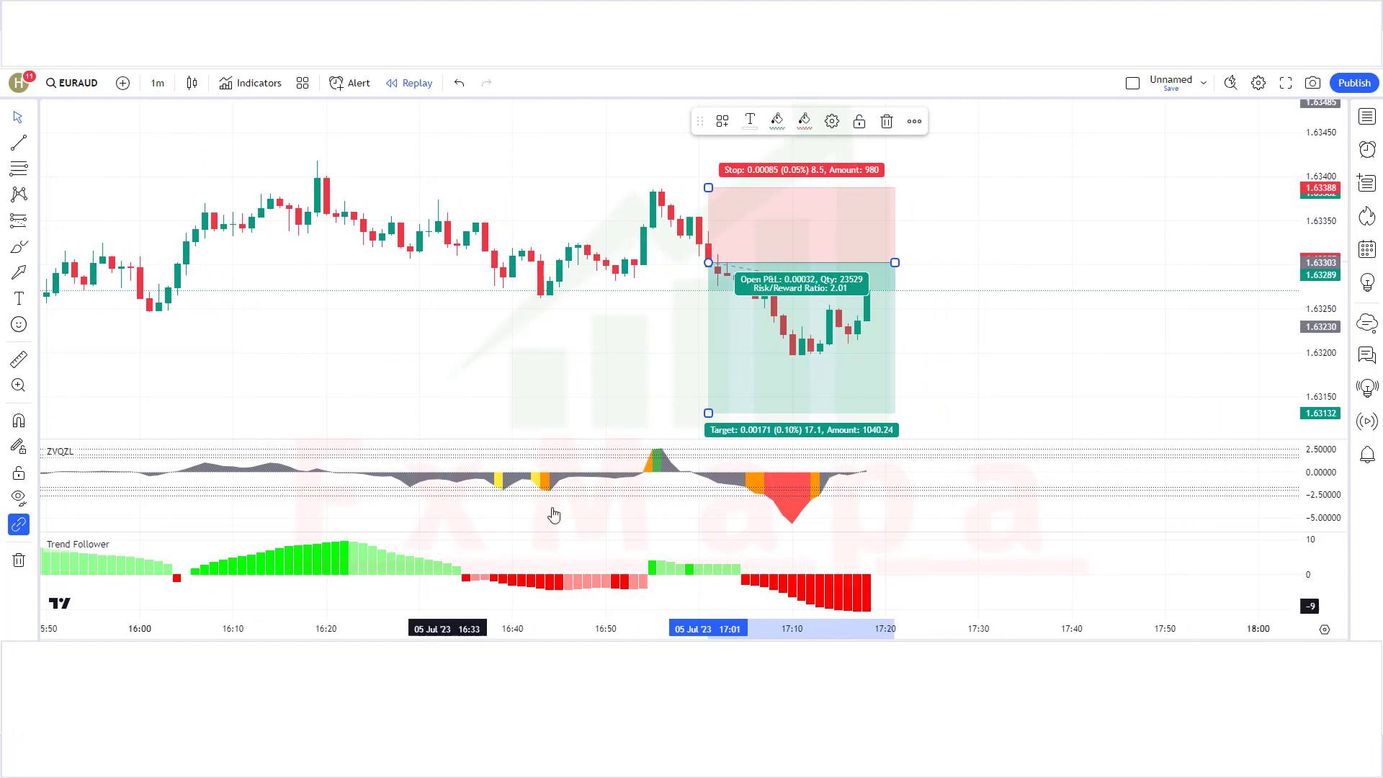
{"action": "mouse_move", "coordinate": [888, 271]}
{"action": "left_mouse_down"}
{"action": "mouse_move", "coordinate": [892, 256]}
{"action": "mouse_move", "coordinate": [857, 262]}
{"action": "left_mouse_up"}
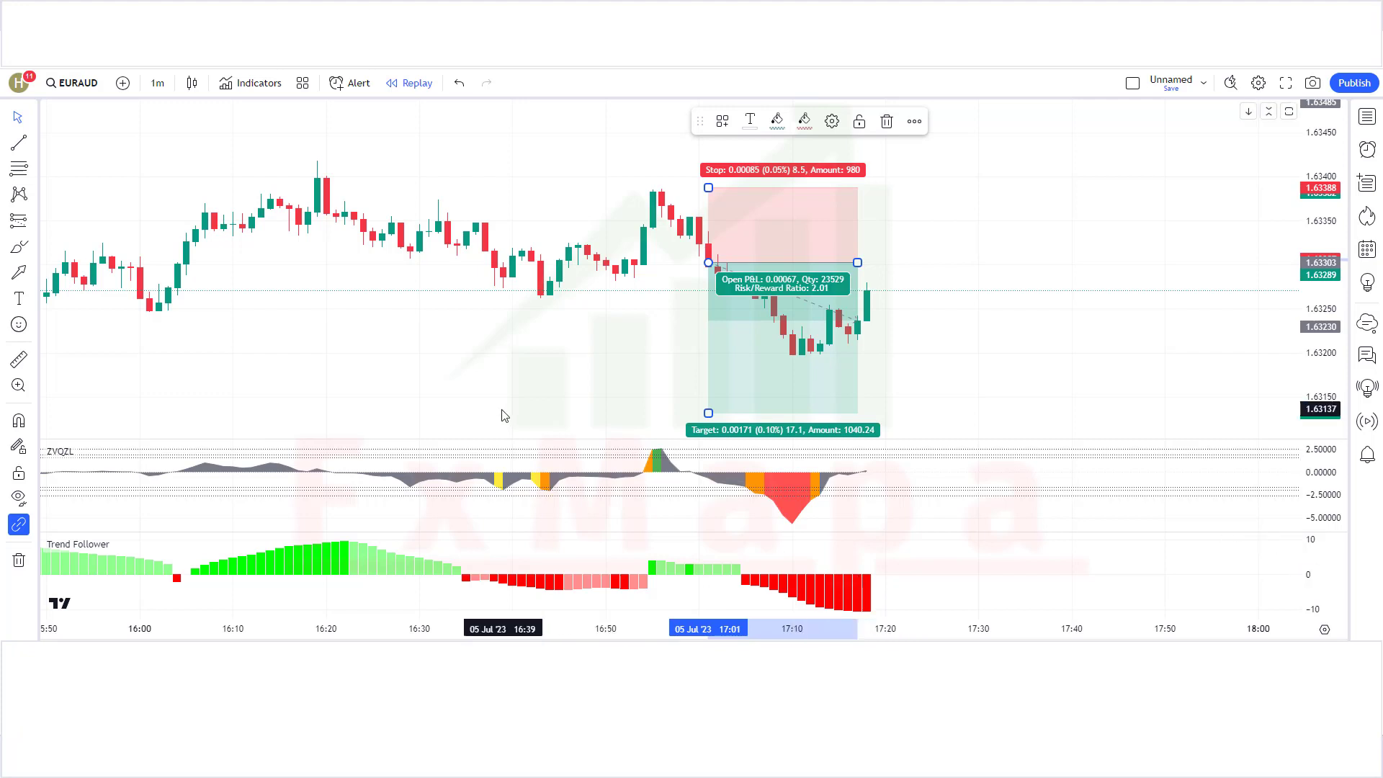
Step: Place a long position on the 17:18 candle with entry at 1.63273, stop at about 1.63192 and target at about 1.63436
{"action": "left_click", "coordinate": [34, 222]}
{"action": "left_click", "coordinate": [98, 243]}
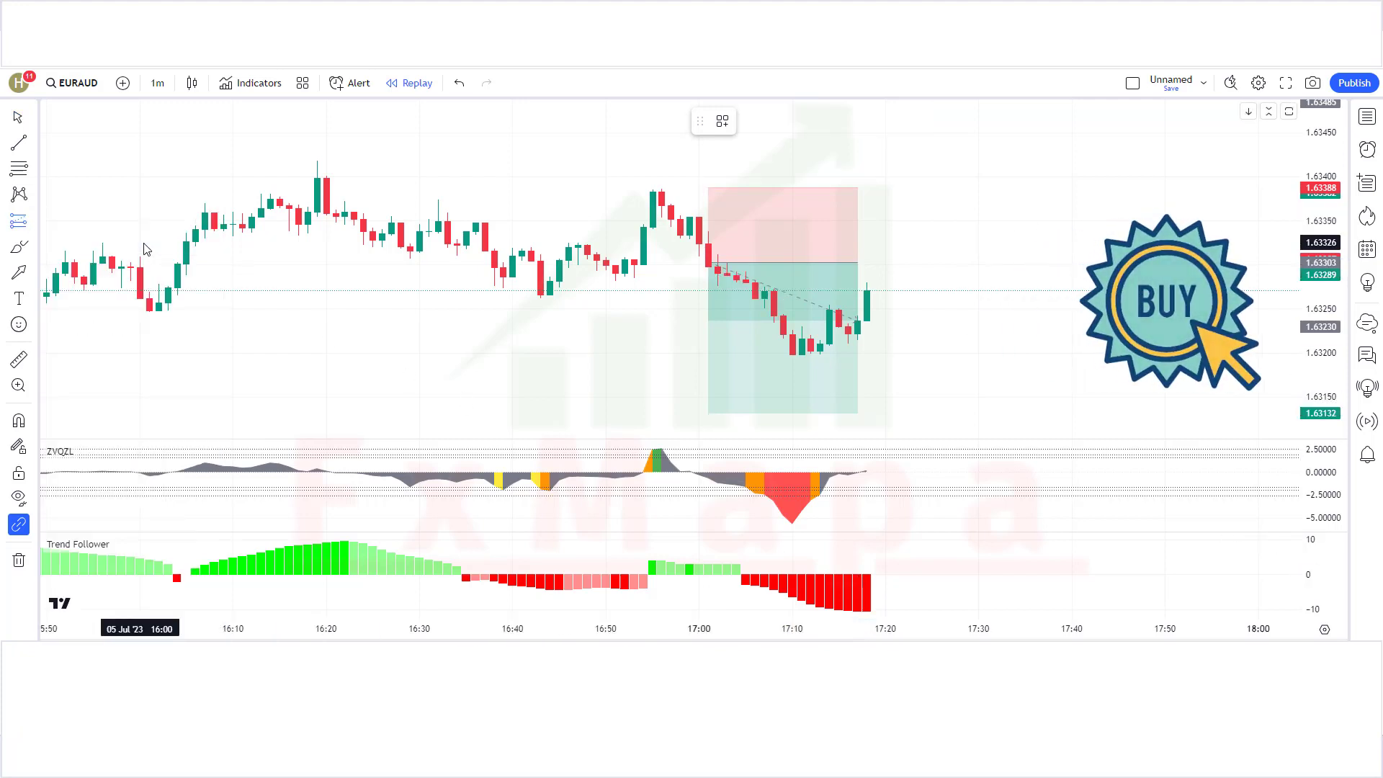
{"action": "left_click", "coordinate": [867, 289]}
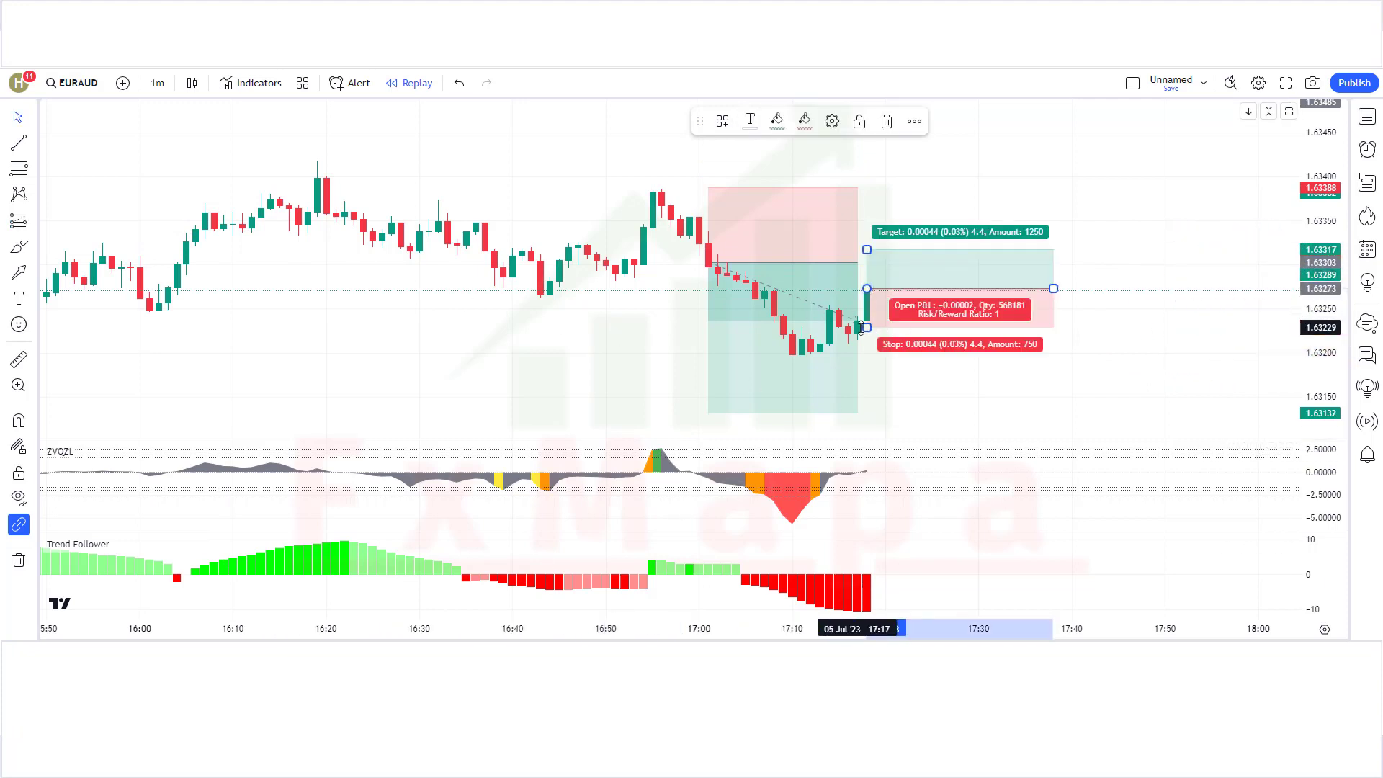
{"action": "left_click_drag", "start_coordinate": [867, 328], "coordinate": [870, 359]}
{"action": "left_click_drag", "start_coordinate": [867, 249], "coordinate": [869, 141]}
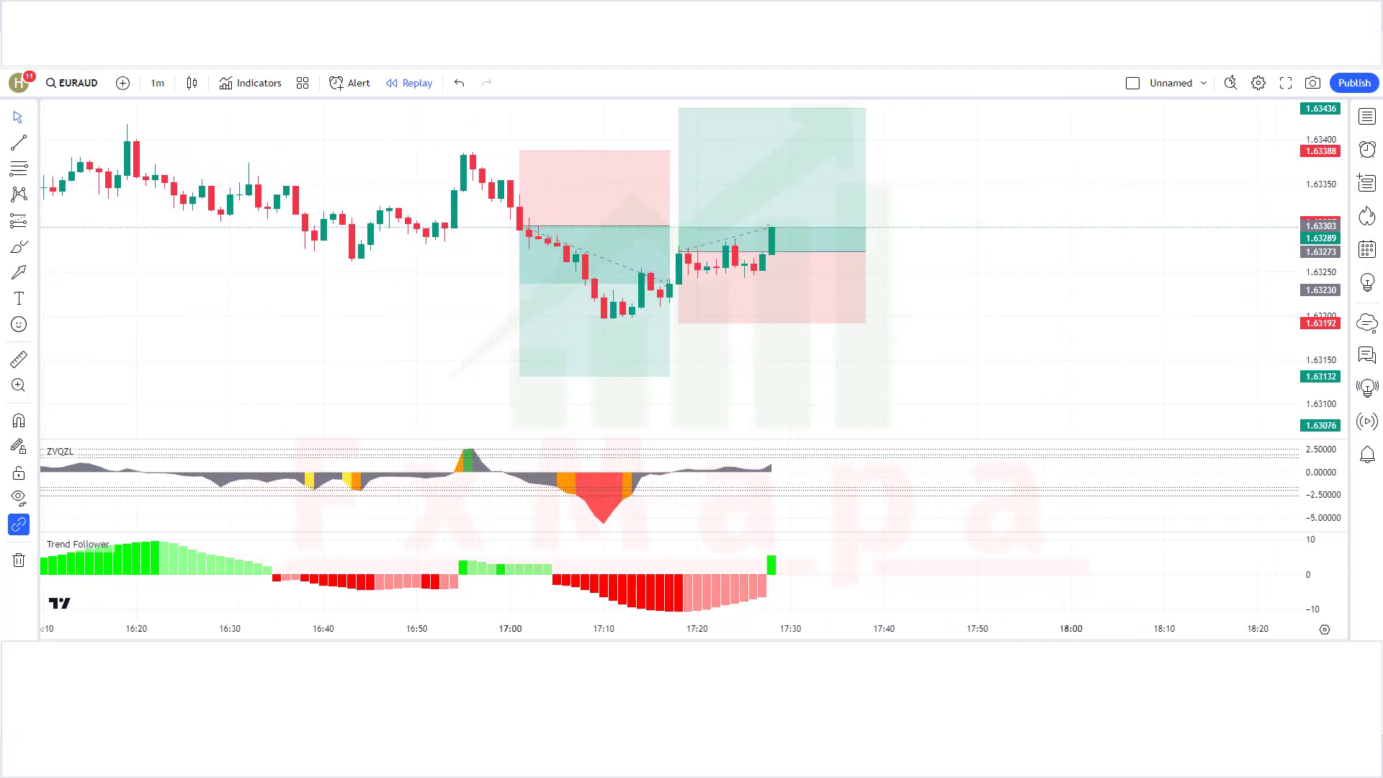
Step: Adjust the 17:18 long position's duration so it ends at about 17:56, at the candle that reaches the target
{"action": "mouse_move", "coordinate": [813, 261]}
{"action": "left_click_drag", "start_coordinate": [818, 253], "coordinate": [982, 268]}
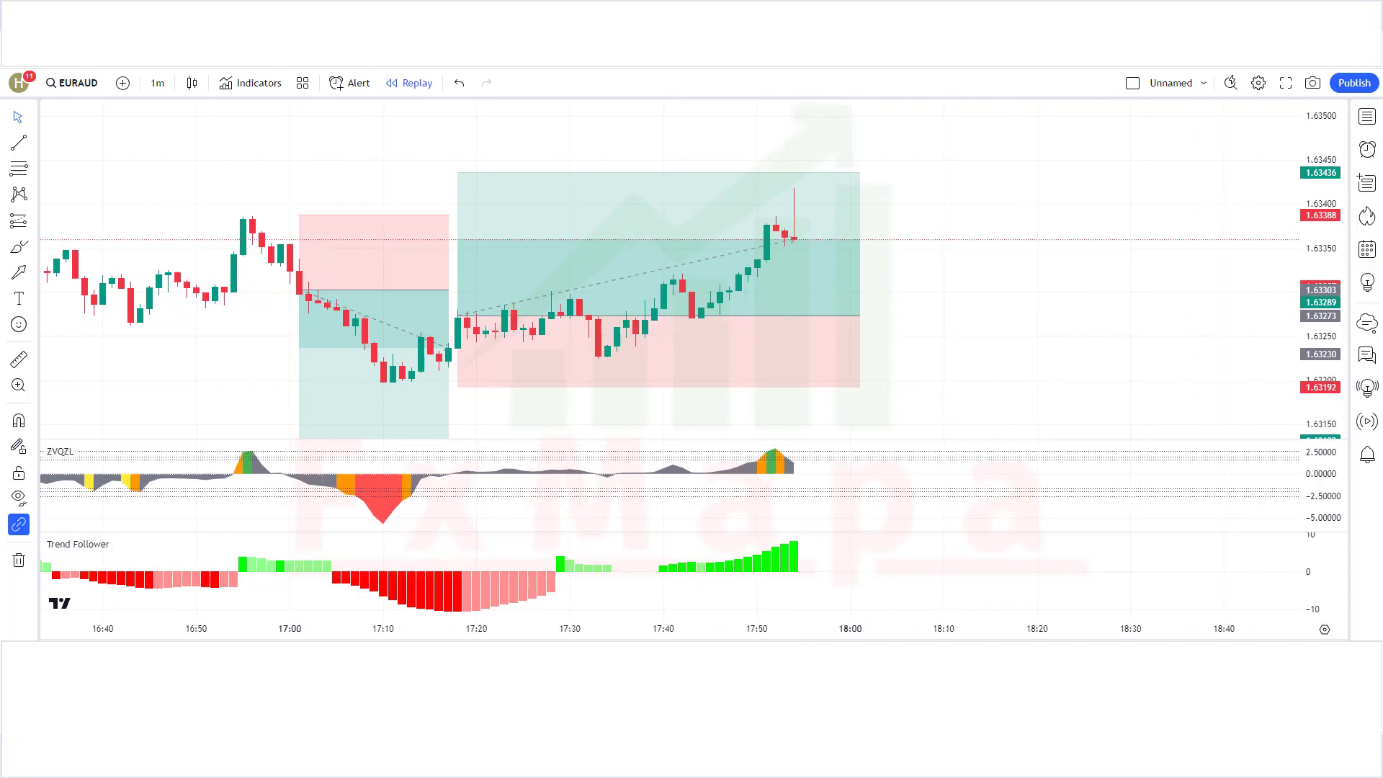
{"action": "left_click_drag", "start_coordinate": [832, 318], "coordinate": [784, 316]}
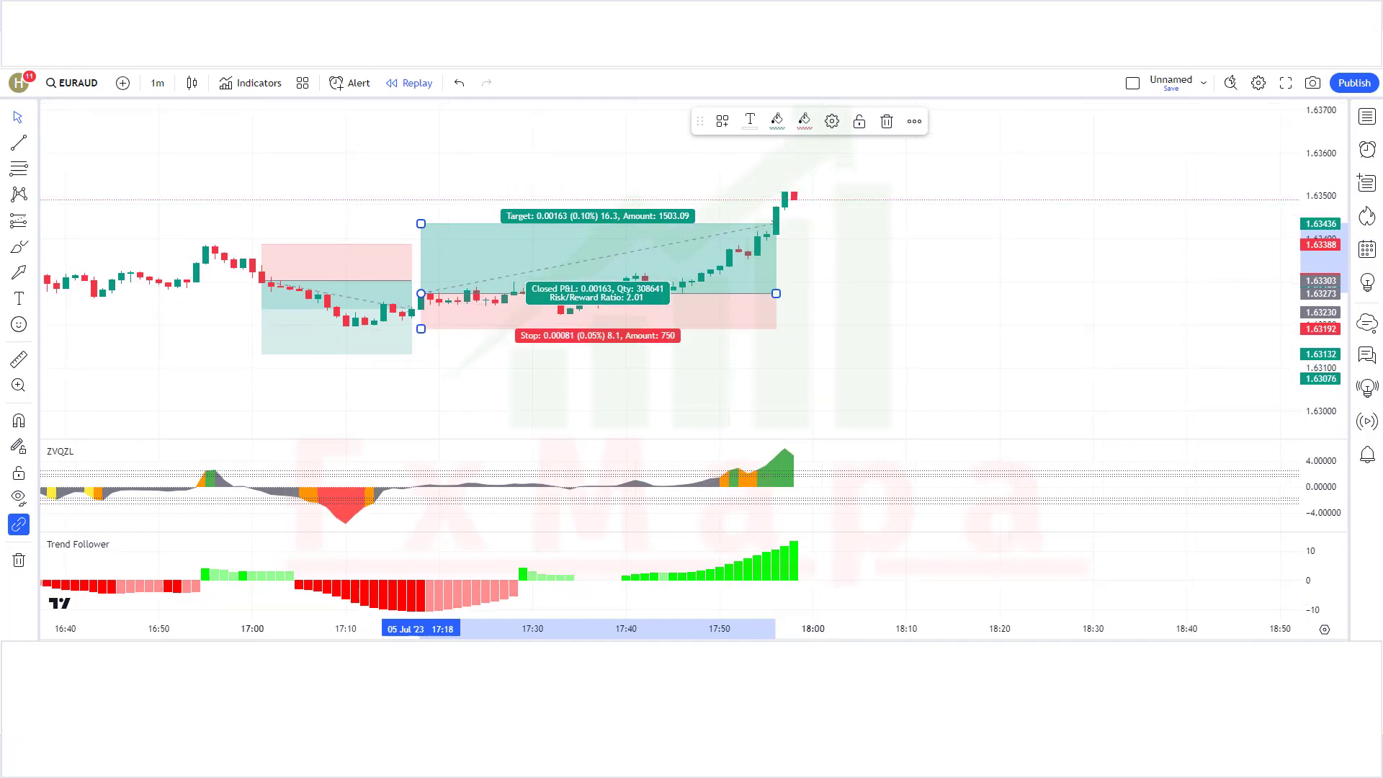
{"action": "left_click", "coordinate": [1251, 382]}
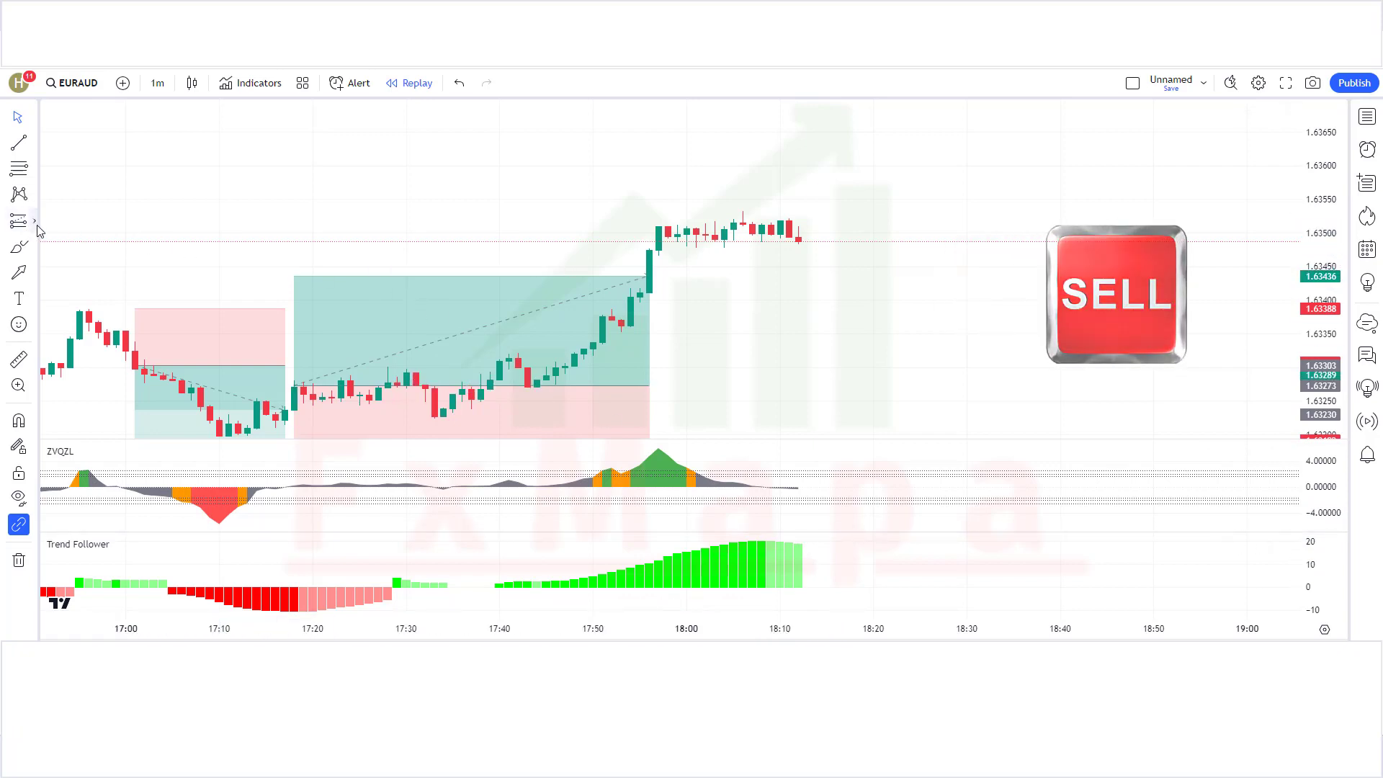
Step: Place a short position on the 18:12 candle with entry at 1.63485, stop at about 1.63536 and target at about 1.63382
{"action": "left_click", "coordinate": [34, 221]}
{"action": "left_click", "coordinate": [150, 272]}
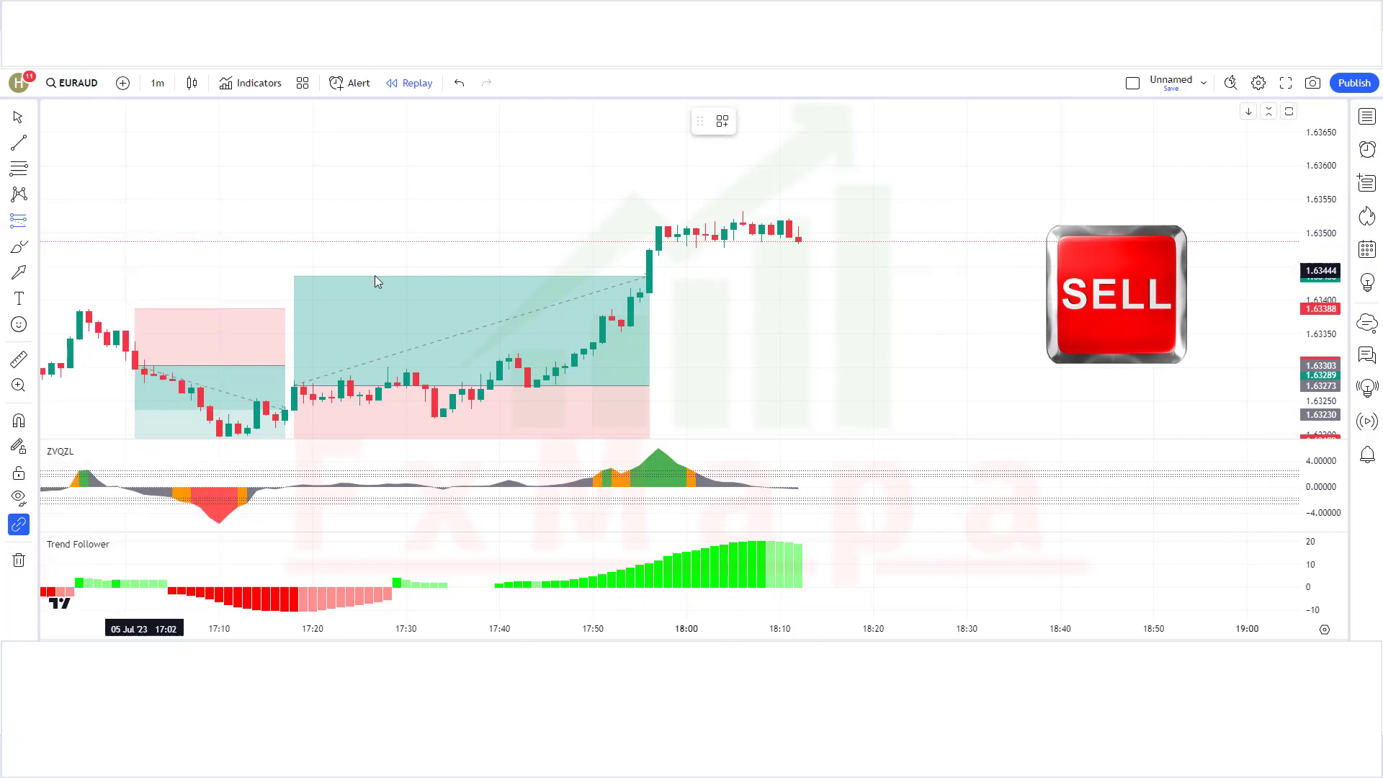
{"action": "left_click", "coordinate": [798, 243]}
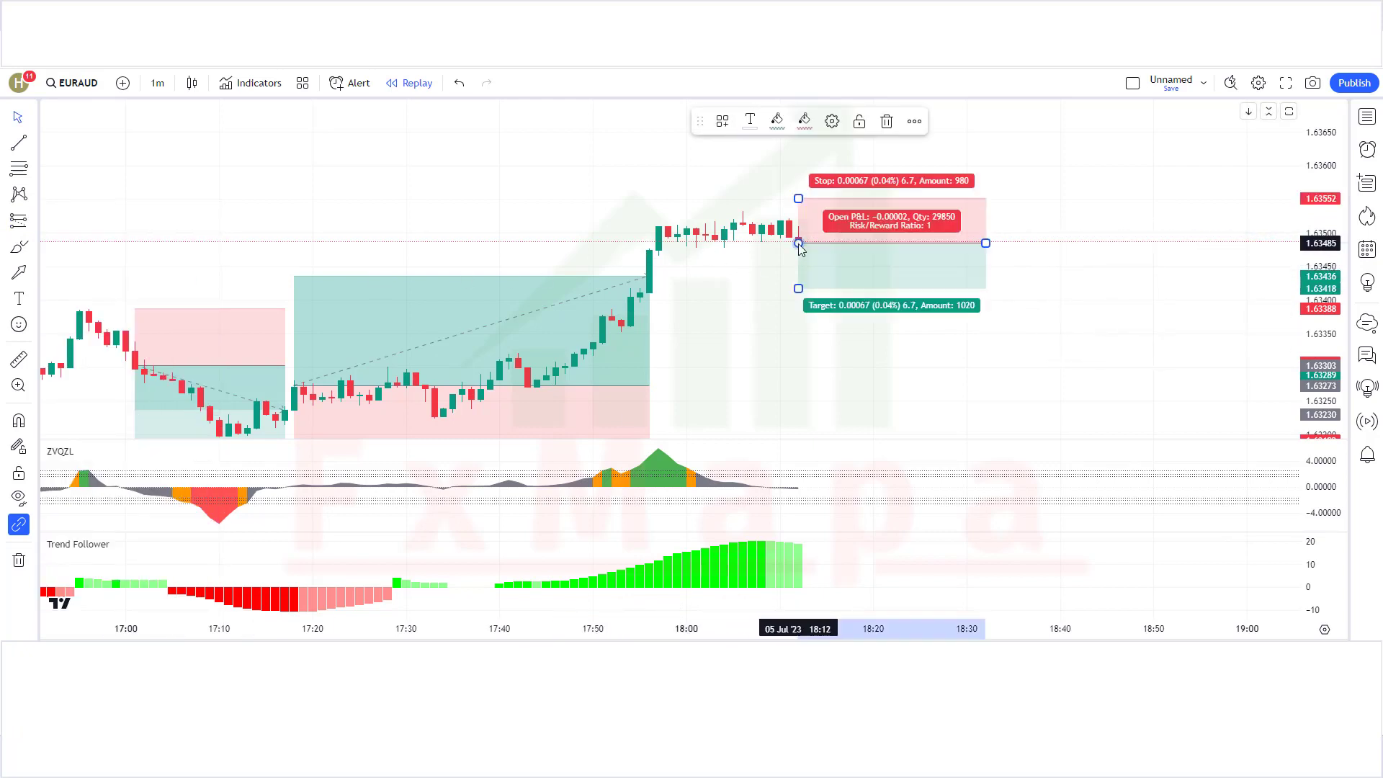
{"action": "left_click_drag", "start_coordinate": [798, 198], "coordinate": [798, 209]}
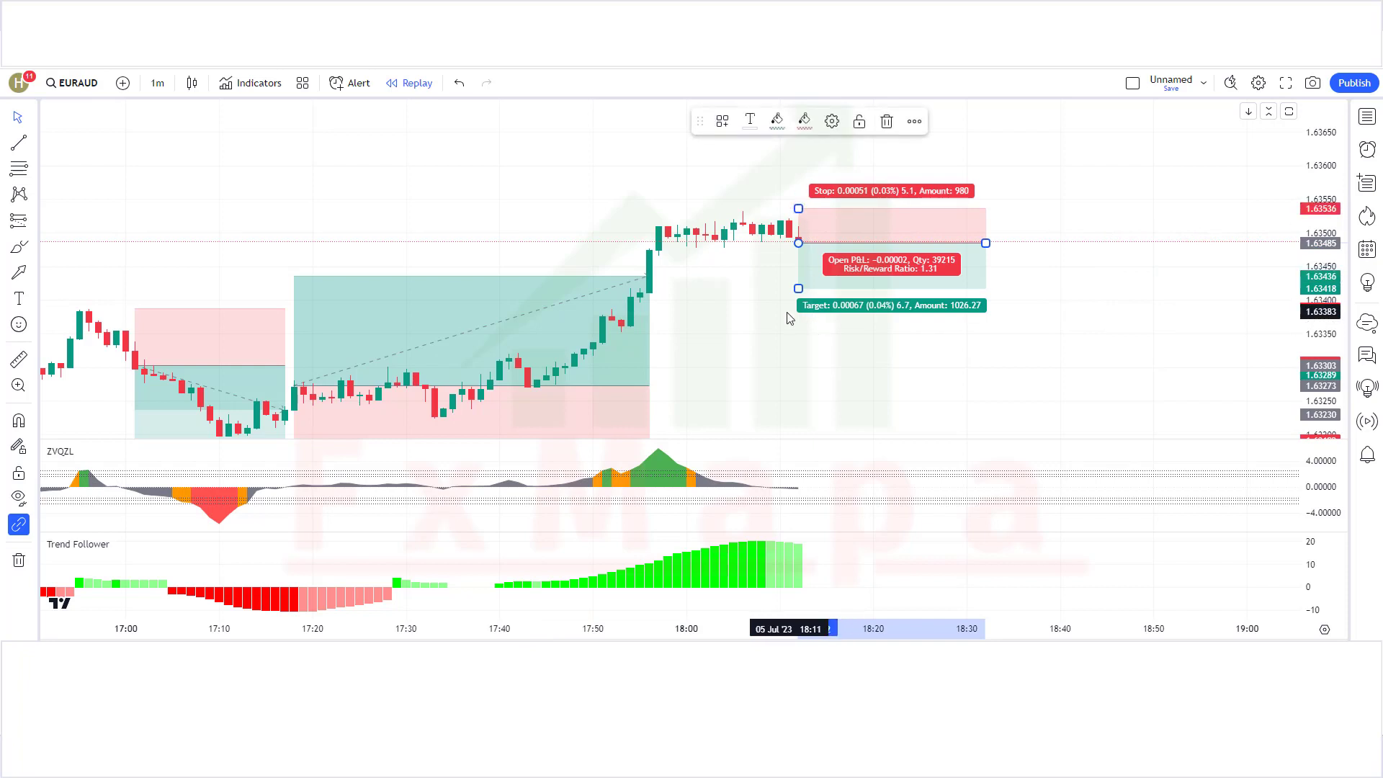
{"action": "left_click_drag", "start_coordinate": [798, 288], "coordinate": [800, 314]}
{"action": "left_click", "coordinate": [799, 376]}
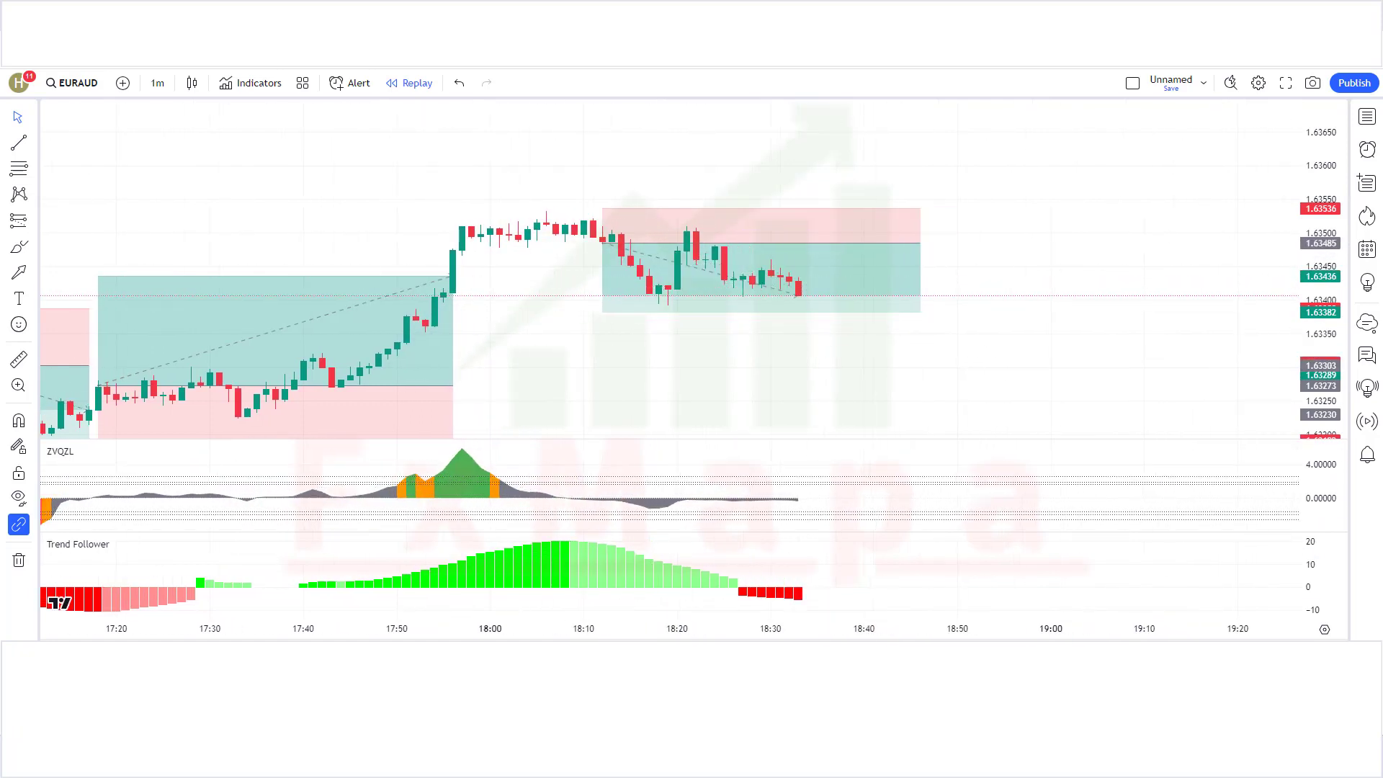
Step: Shorten the 18:12 short position so it ends at about 18:36, at the candle that reaches the target
{"action": "left_click", "coordinate": [893, 248]}
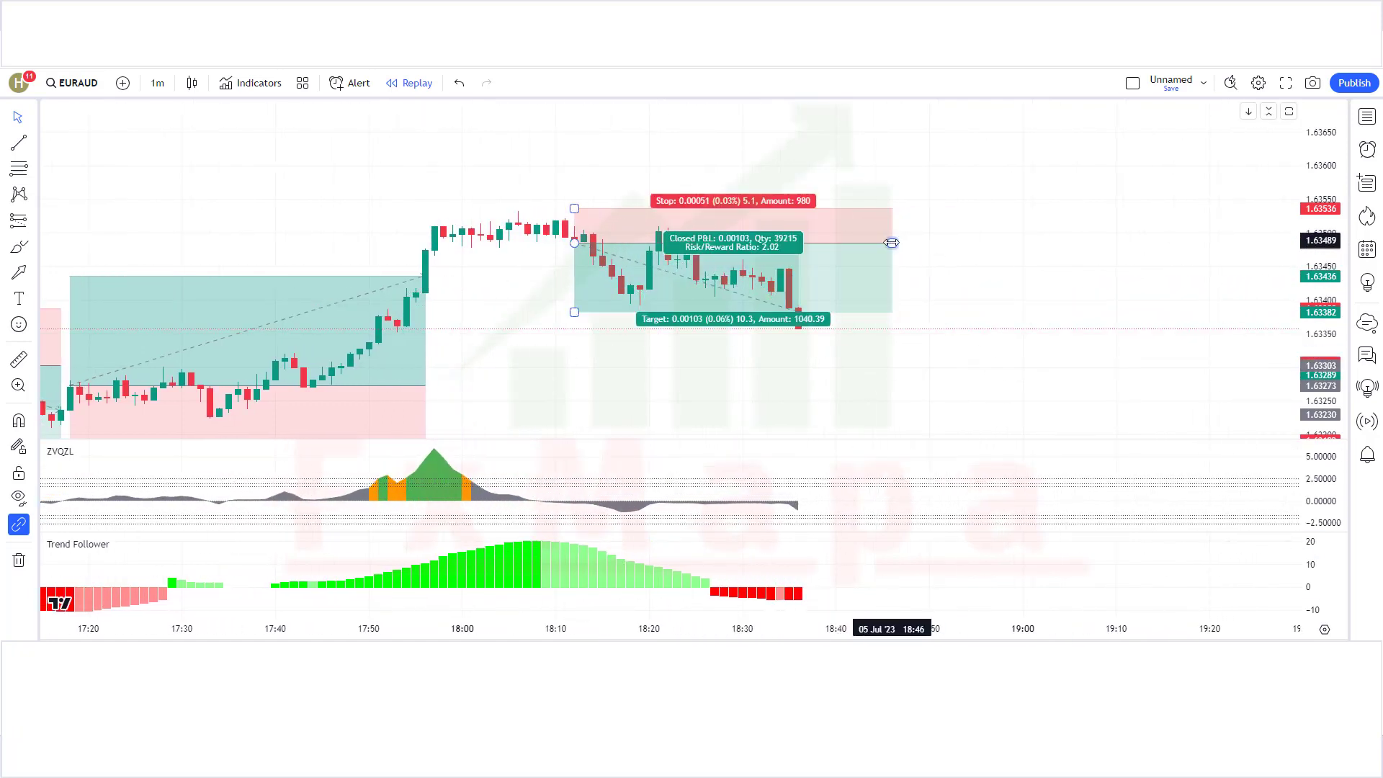
{"action": "left_click_drag", "start_coordinate": [894, 249], "coordinate": [793, 261]}
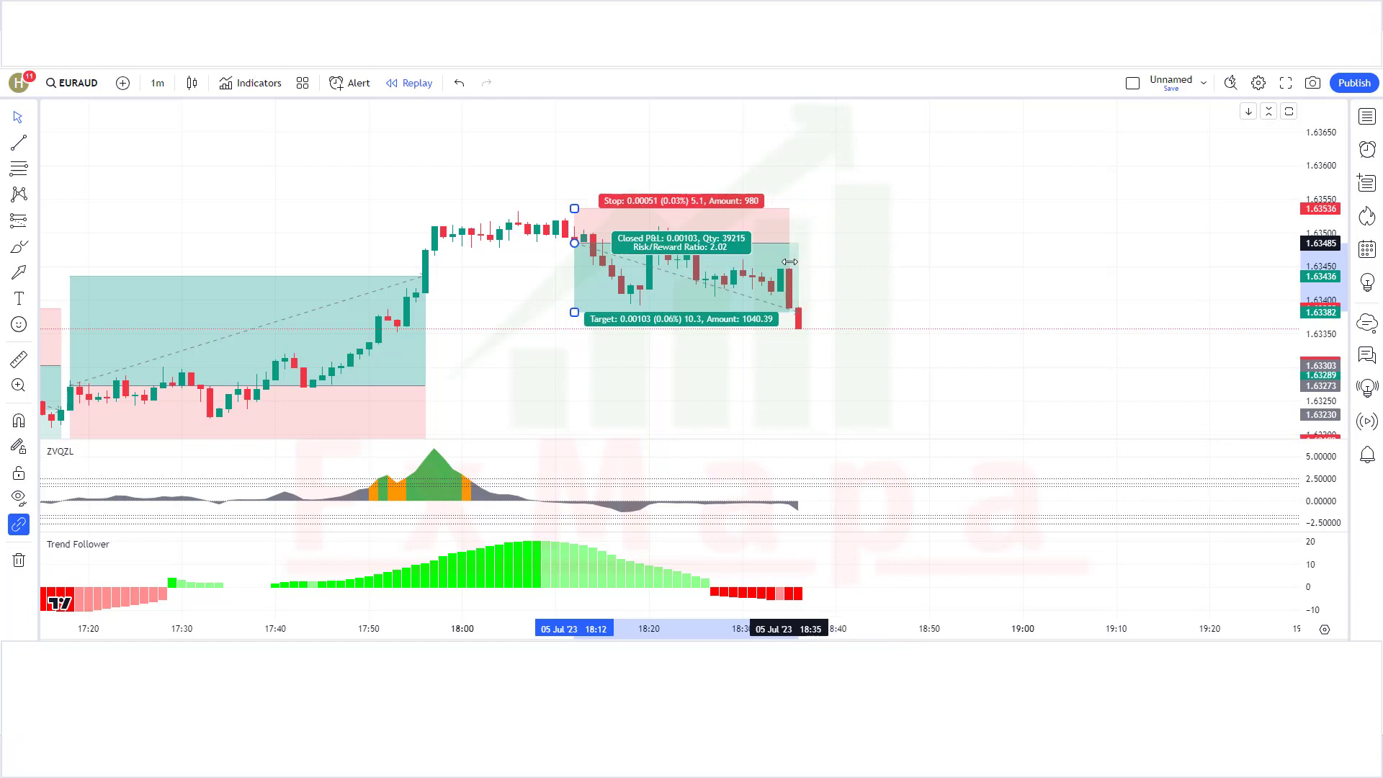
{"action": "left_click", "coordinate": [700, 373]}
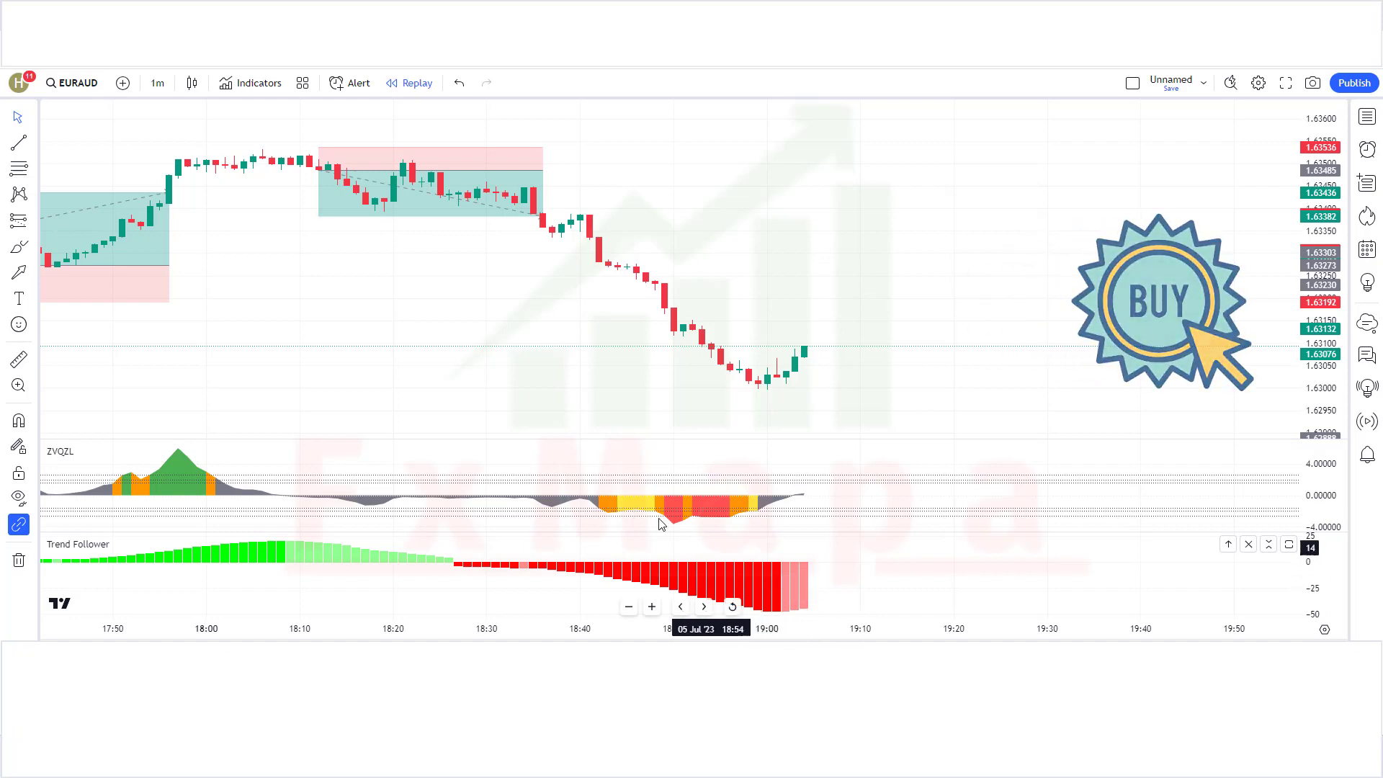
Step: Place a long position on the 19:04 candle with entry at 1.63094, stop at about 1.62991 and target at about 1.63302
{"action": "left_click", "coordinate": [32, 220]}
{"action": "left_click", "coordinate": [153, 274]}
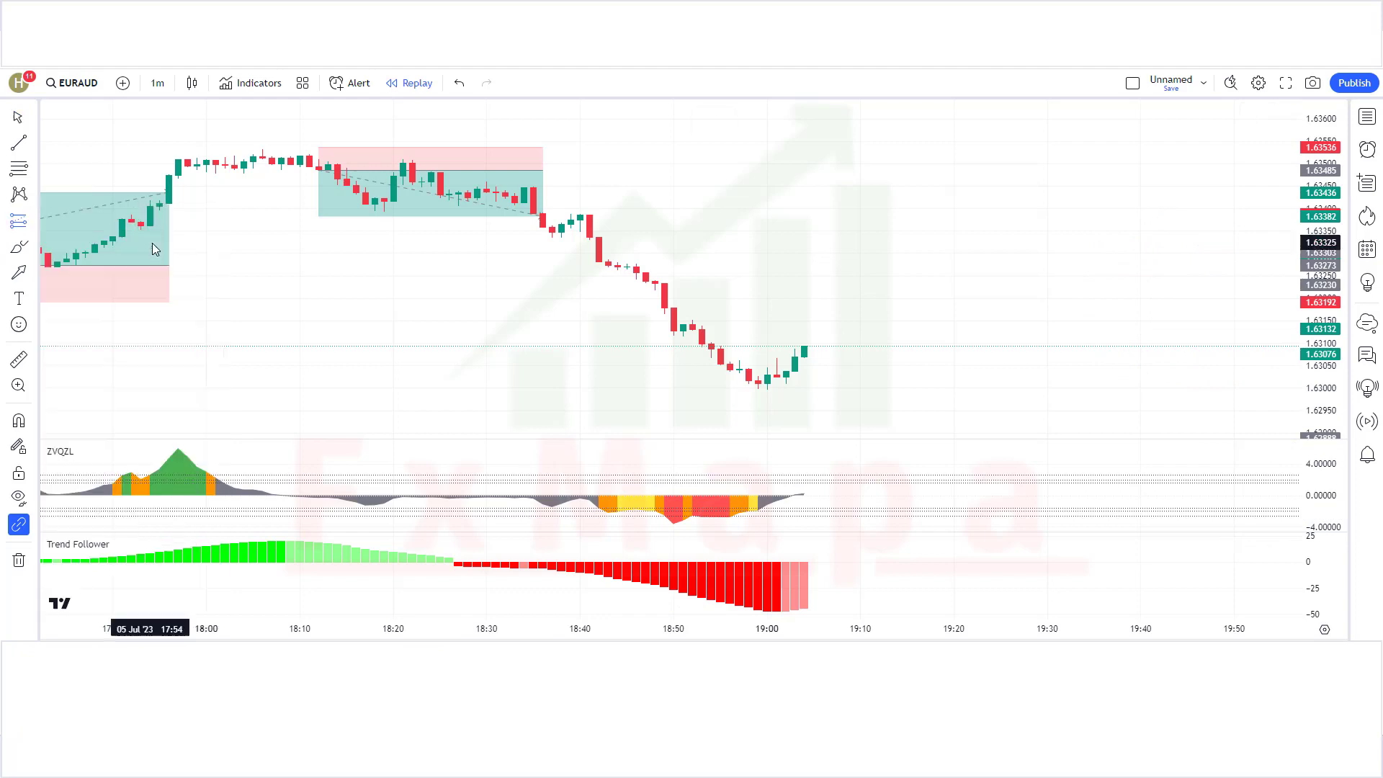
{"action": "left_click", "coordinate": [804, 347]}
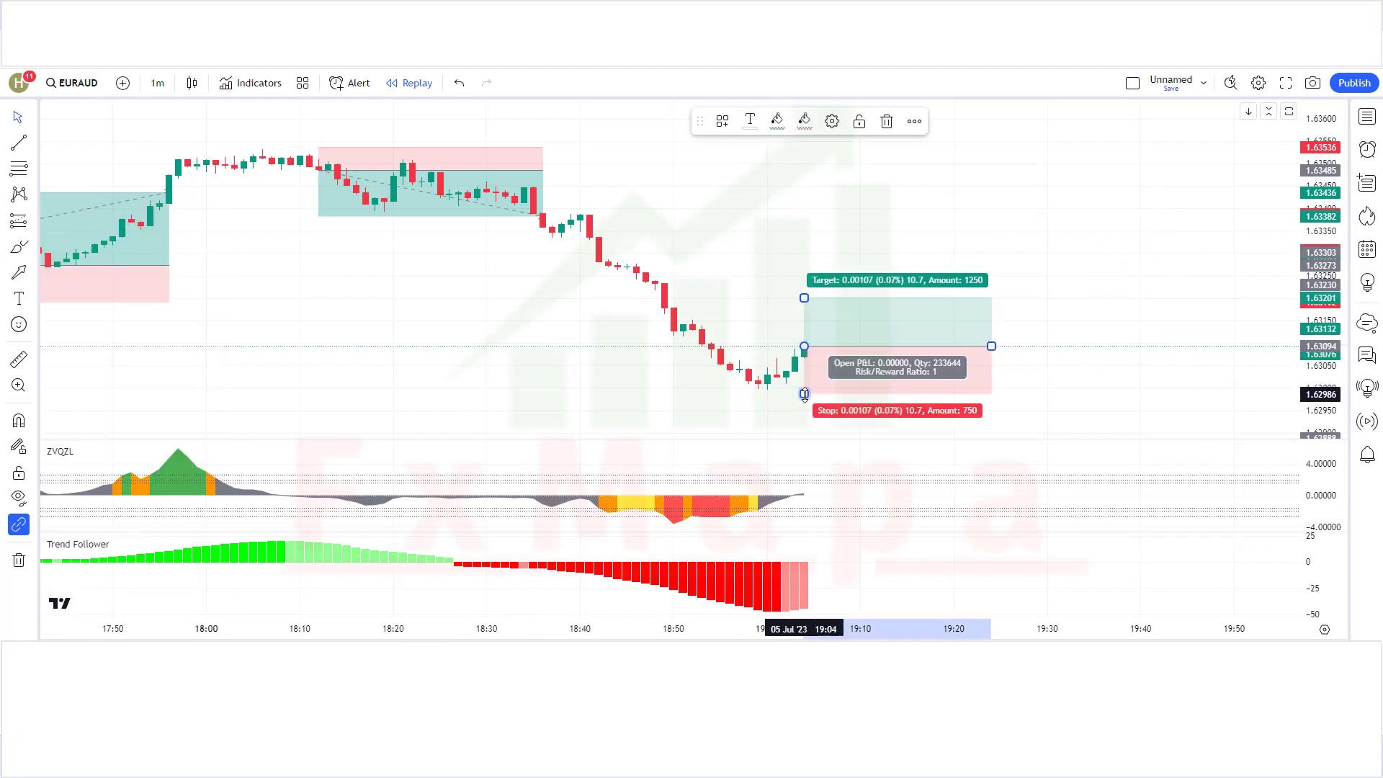
{"action": "left_click_drag", "start_coordinate": [805, 395], "coordinate": [804, 392]}
{"action": "left_click_drag", "start_coordinate": [804, 299], "coordinate": [810, 253]}
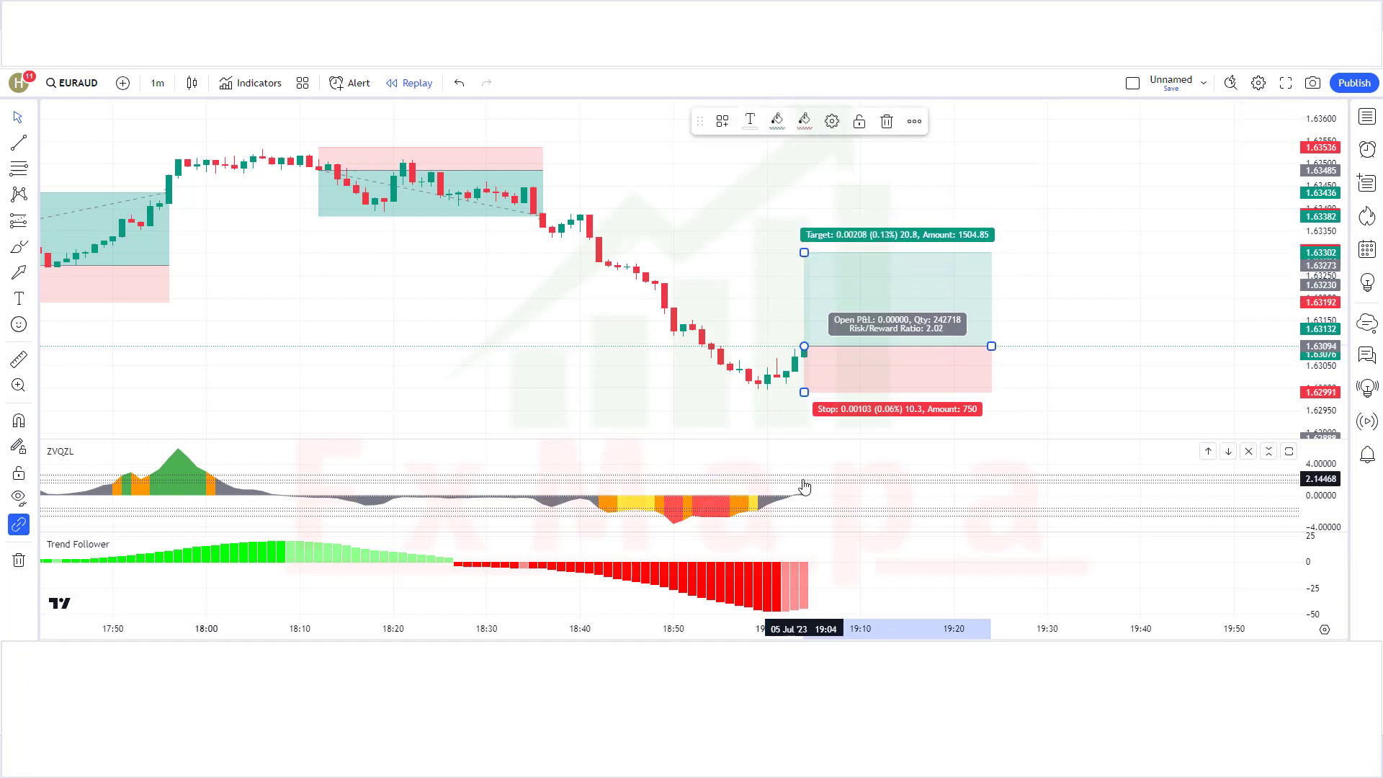
{"action": "left_click", "coordinate": [678, 594]}
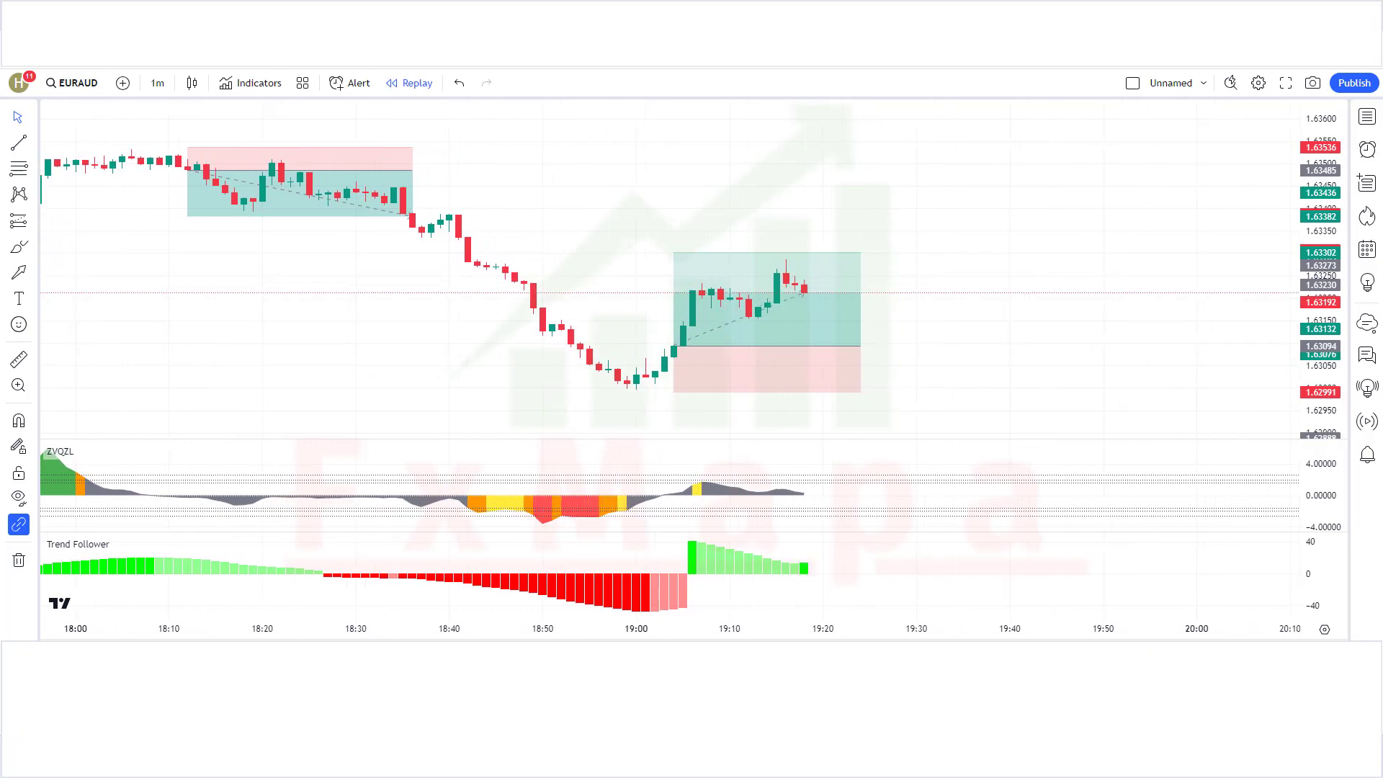
Step: Adjust the 19:04 long position's duration so it ends at about 19:27, at the candle that reaches the target
{"action": "left_click", "coordinate": [923, 344]}
{"action": "left_click", "coordinate": [879, 432]}
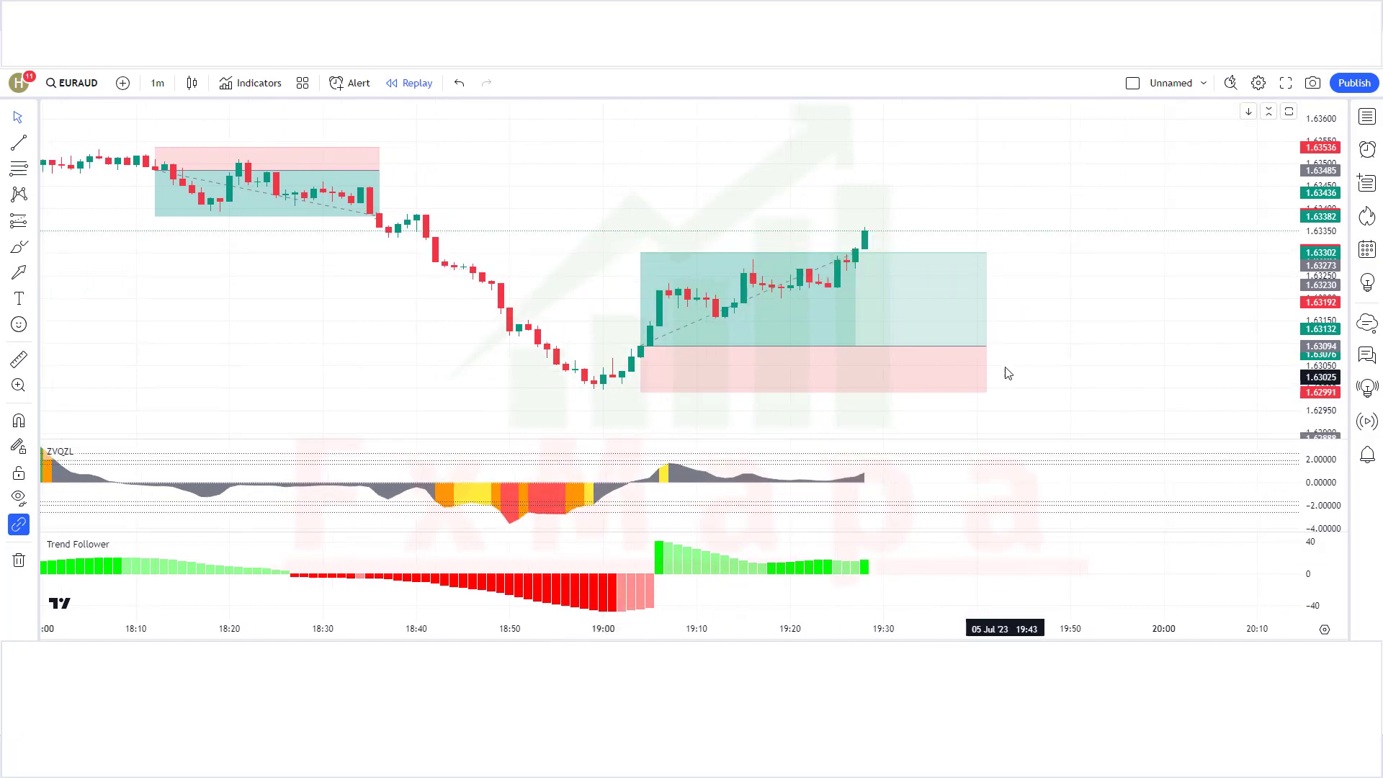
{"action": "left_click", "coordinate": [987, 347]}
{"action": "left_click_drag", "start_coordinate": [986, 348], "coordinate": [855, 340]}
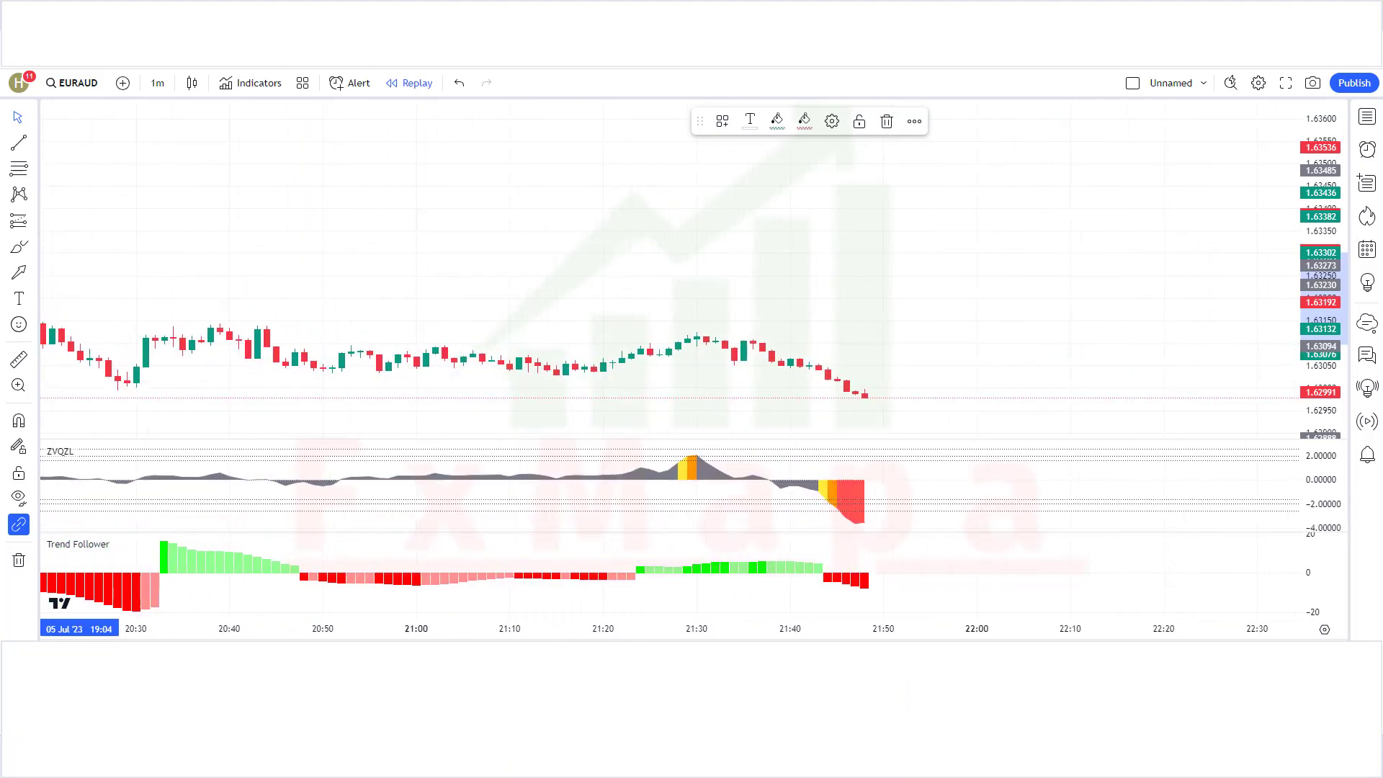
{"action": "left_click", "coordinate": [720, 478]}
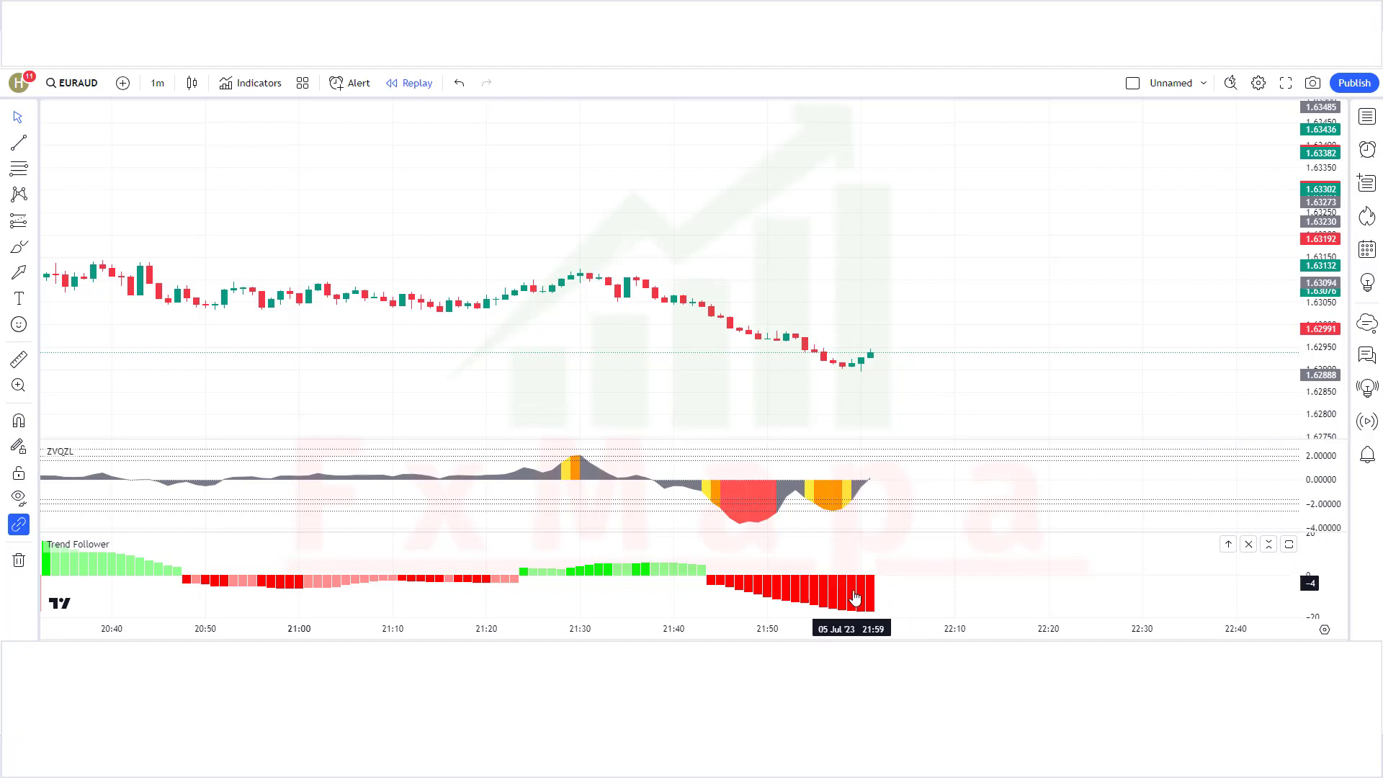
Step: Place a long position on the 22:01 candle with entry at 1.62940, stop at about 1.62892 and target at about 1.63037
{"action": "left_click", "coordinate": [33, 221]}
{"action": "left_click", "coordinate": [97, 242]}
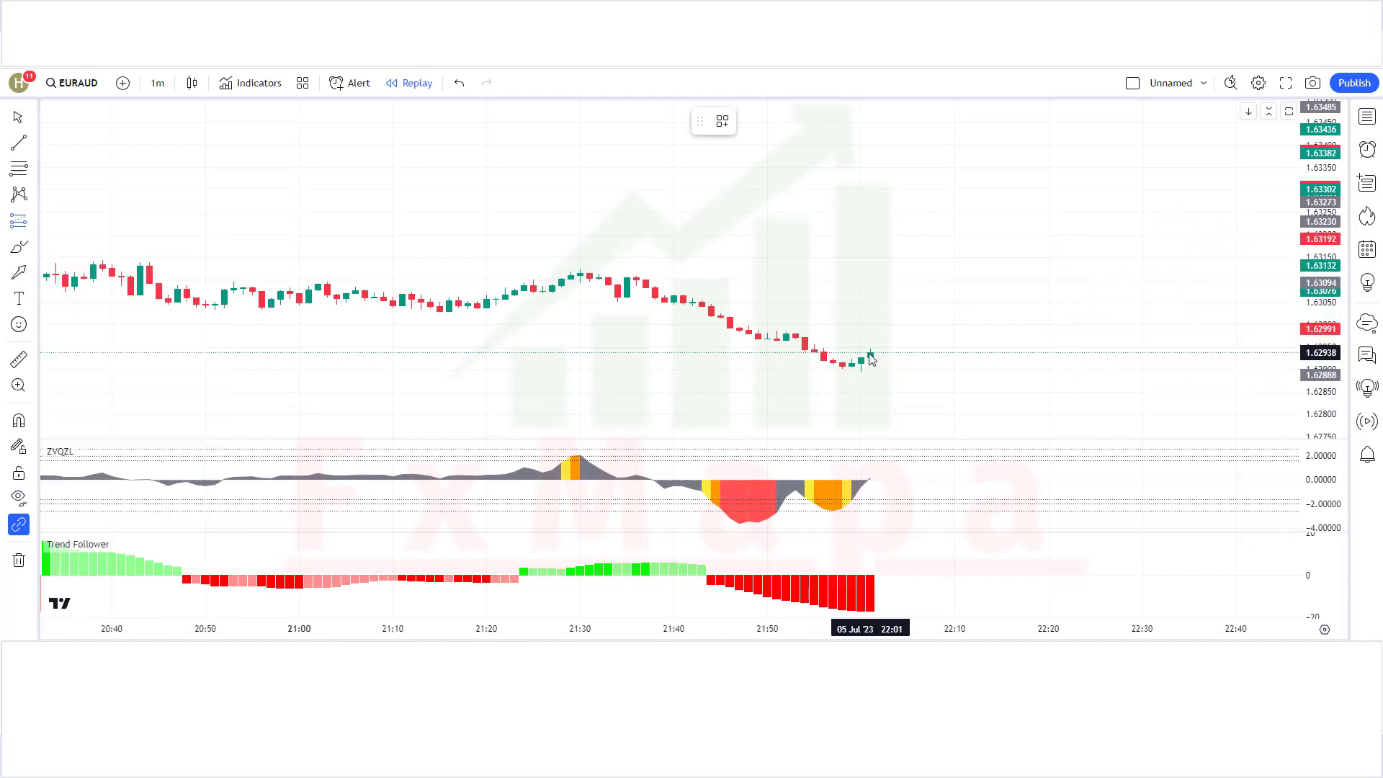
{"action": "left_click", "coordinate": [870, 352]}
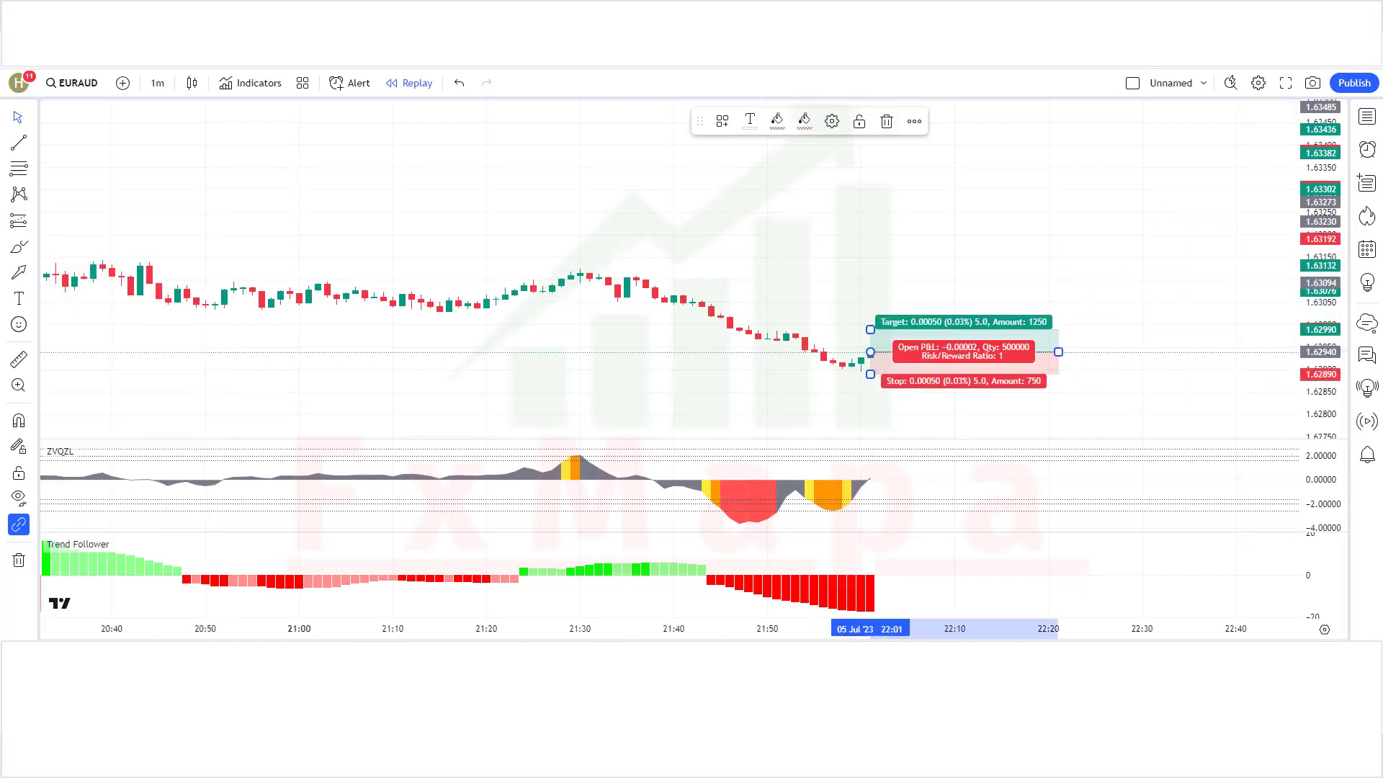
{"action": "left_click", "coordinate": [1066, 288]}
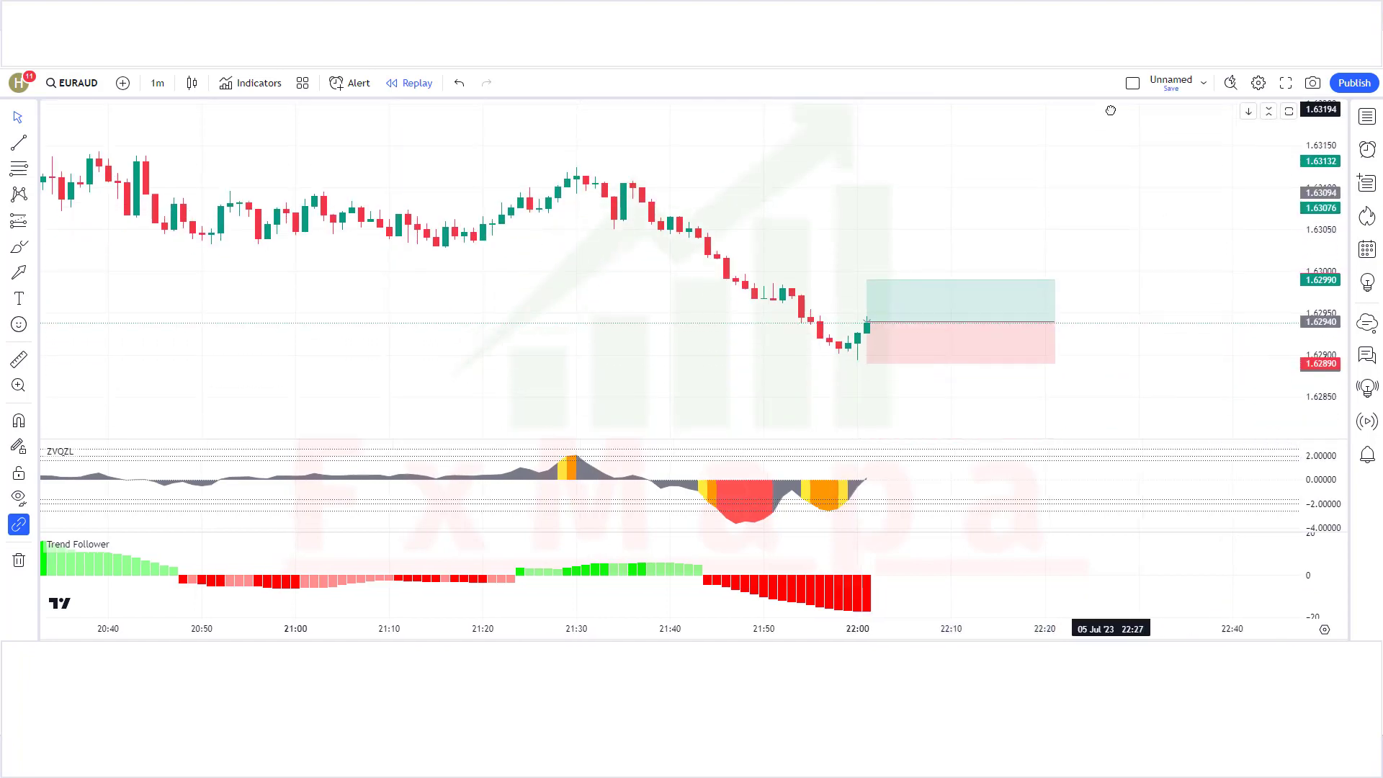
{"action": "left_click_drag", "start_coordinate": [869, 362], "coordinate": [867, 361]}
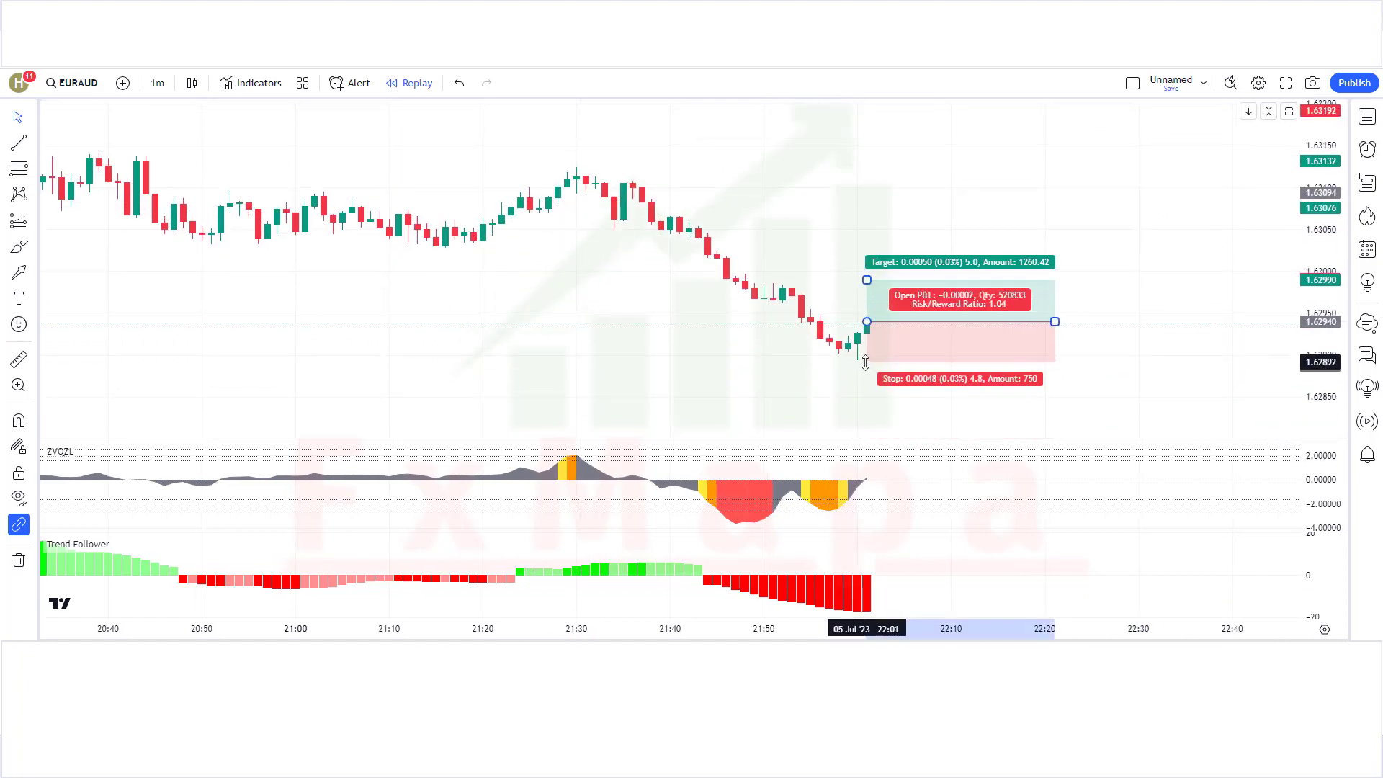
{"action": "left_click_drag", "start_coordinate": [884, 278], "coordinate": [883, 240]}
{"action": "left_click", "coordinate": [825, 364]}
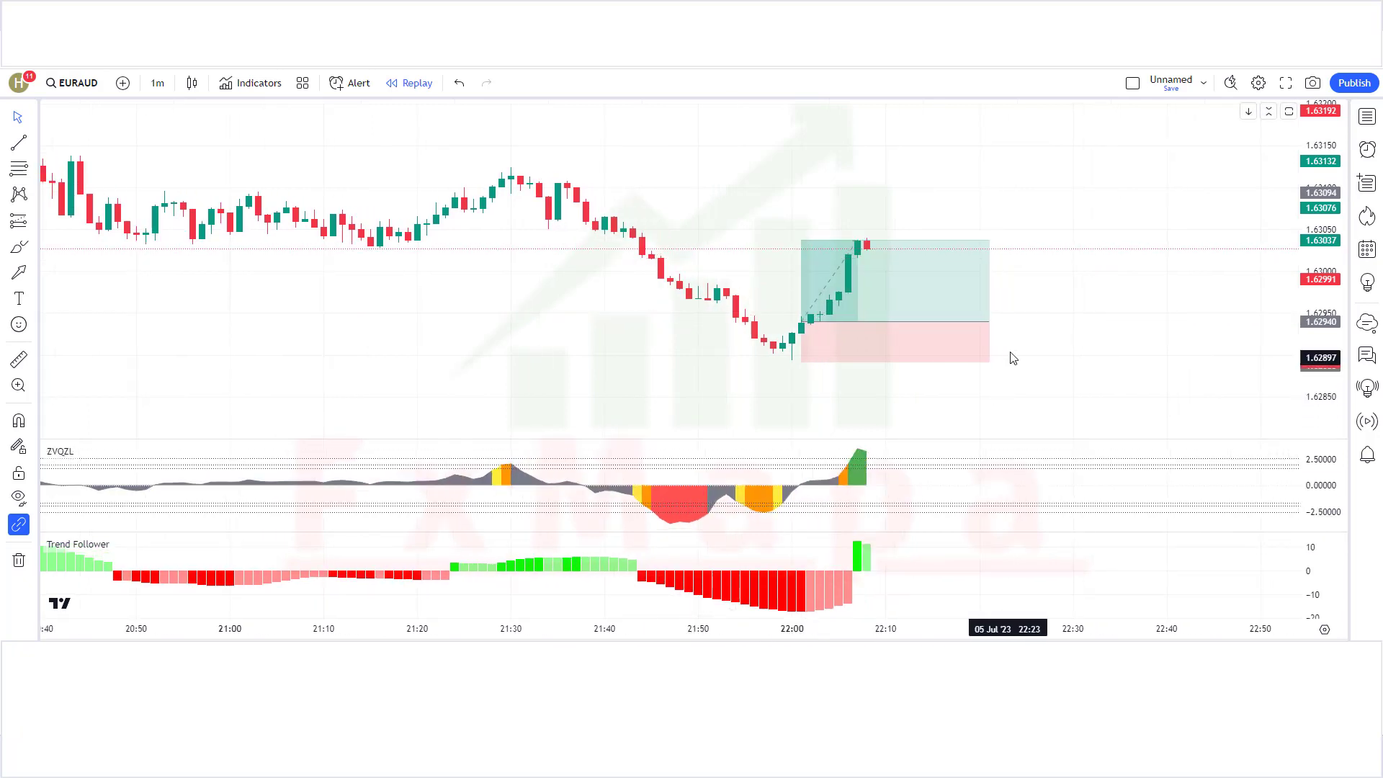
Step: Shorten the 22:01 long position so it ends at about 22:07, at the candle that reaches the target
{"action": "mouse_move", "coordinate": [988, 321]}
{"action": "left_click_drag", "start_coordinate": [988, 321], "coordinate": [857, 321]}
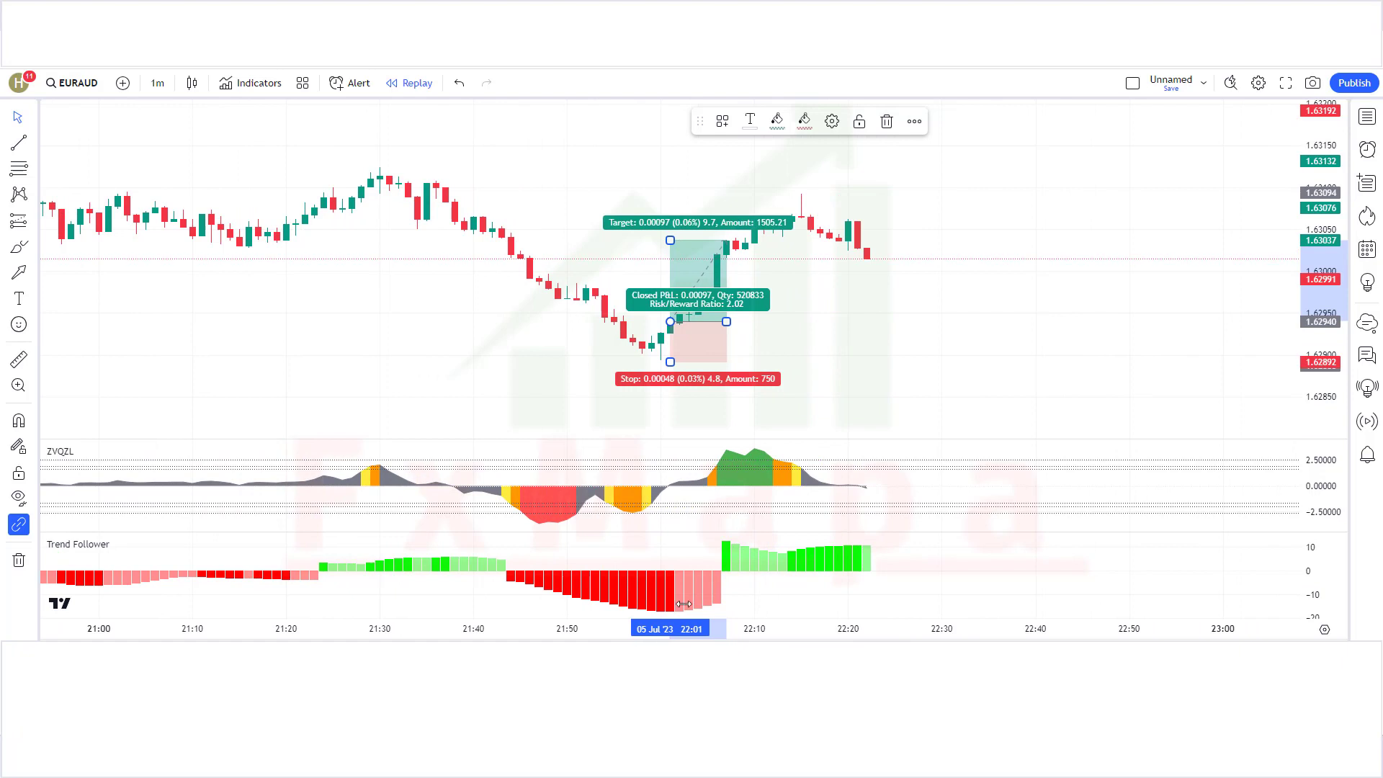
{"action": "left_click", "coordinate": [861, 409]}
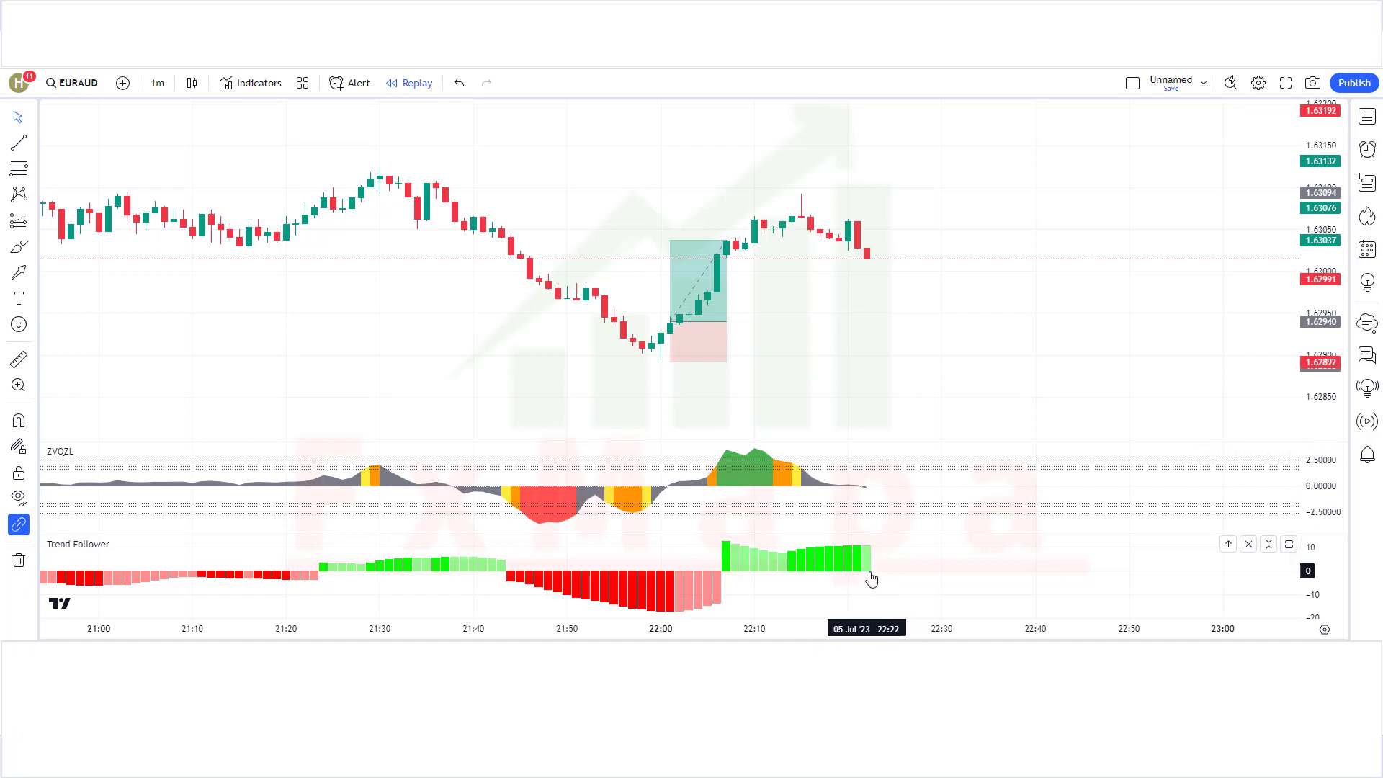
Step: Place a short position on the 22:22 candle with entry at 1.63018, stop at about 1.63092 and target at about 1.62869
{"action": "left_click", "coordinate": [36, 224]}
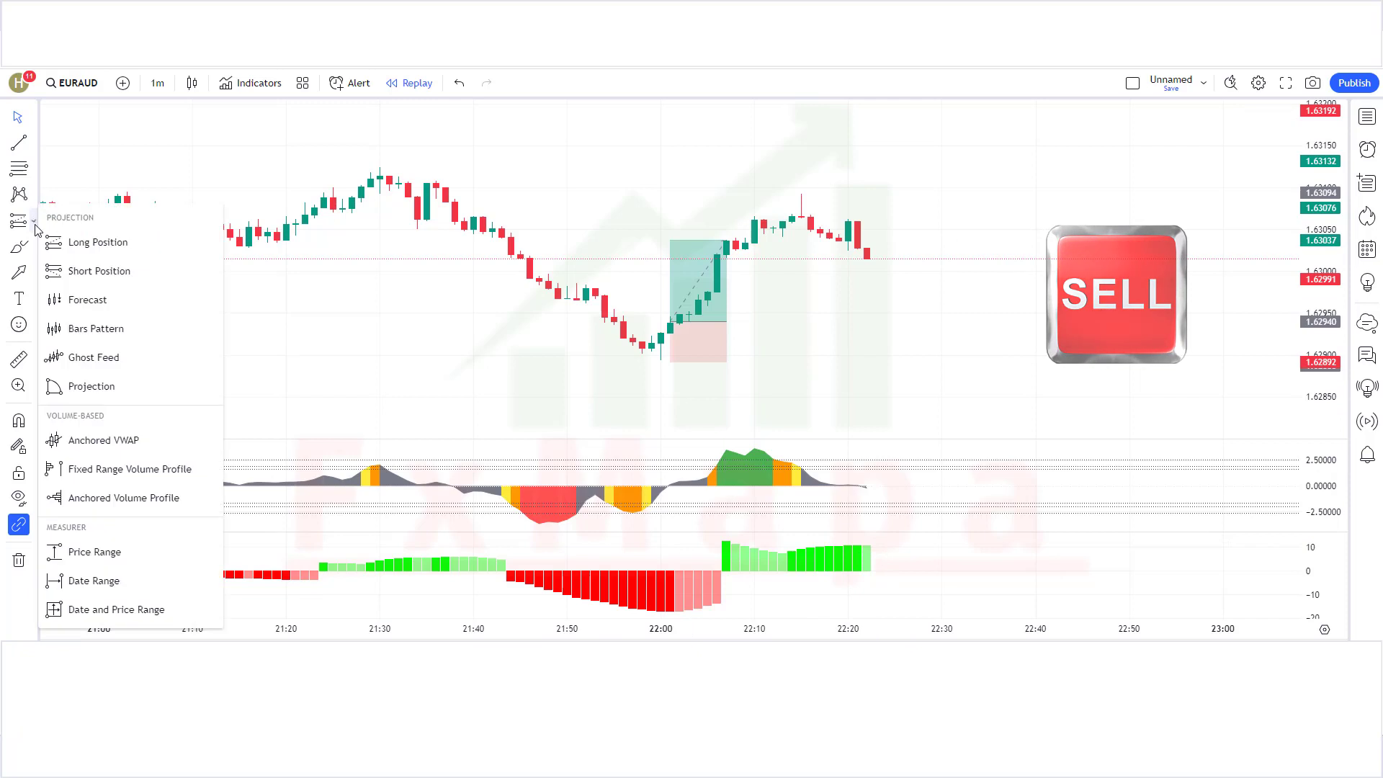
{"action": "left_click", "coordinate": [134, 270]}
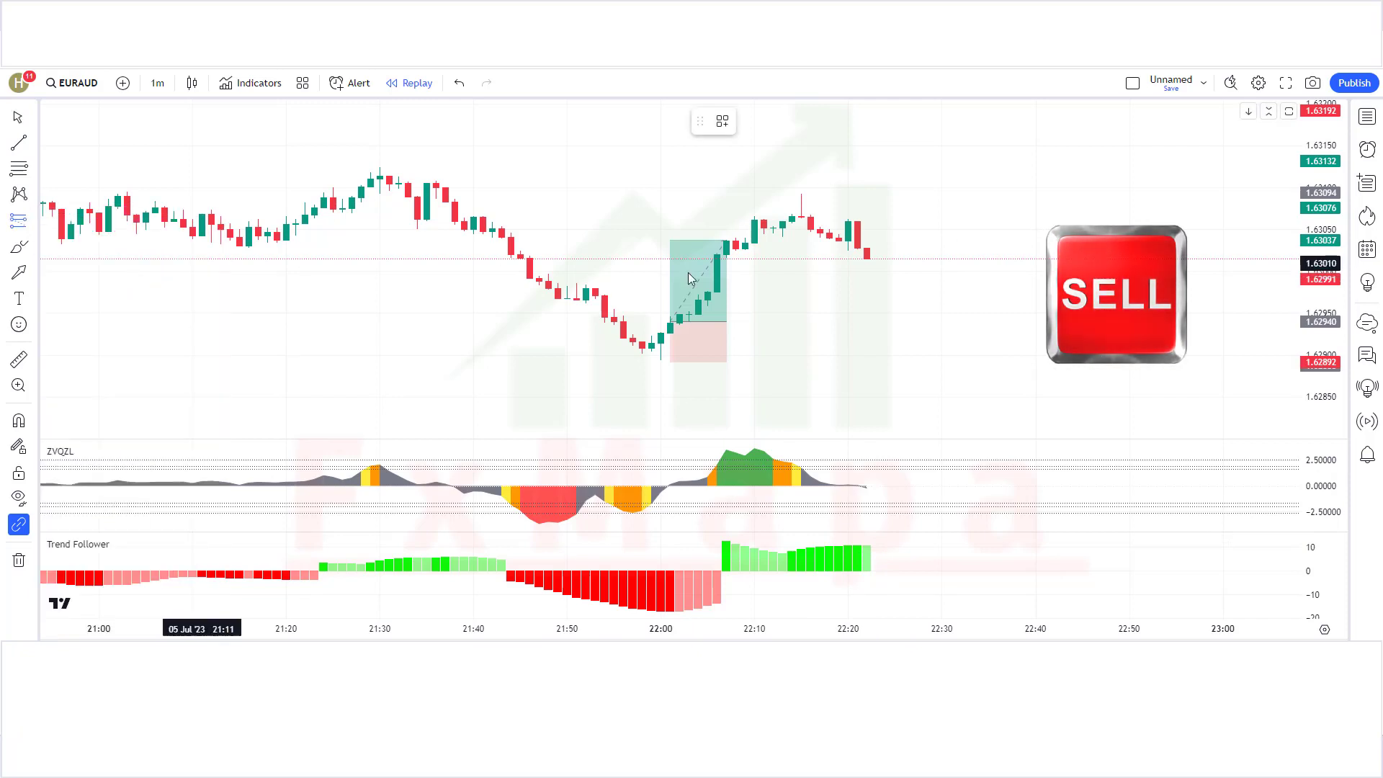
{"action": "left_click", "coordinate": [868, 257]}
{"action": "left_click_drag", "start_coordinate": [868, 216], "coordinate": [866, 195]}
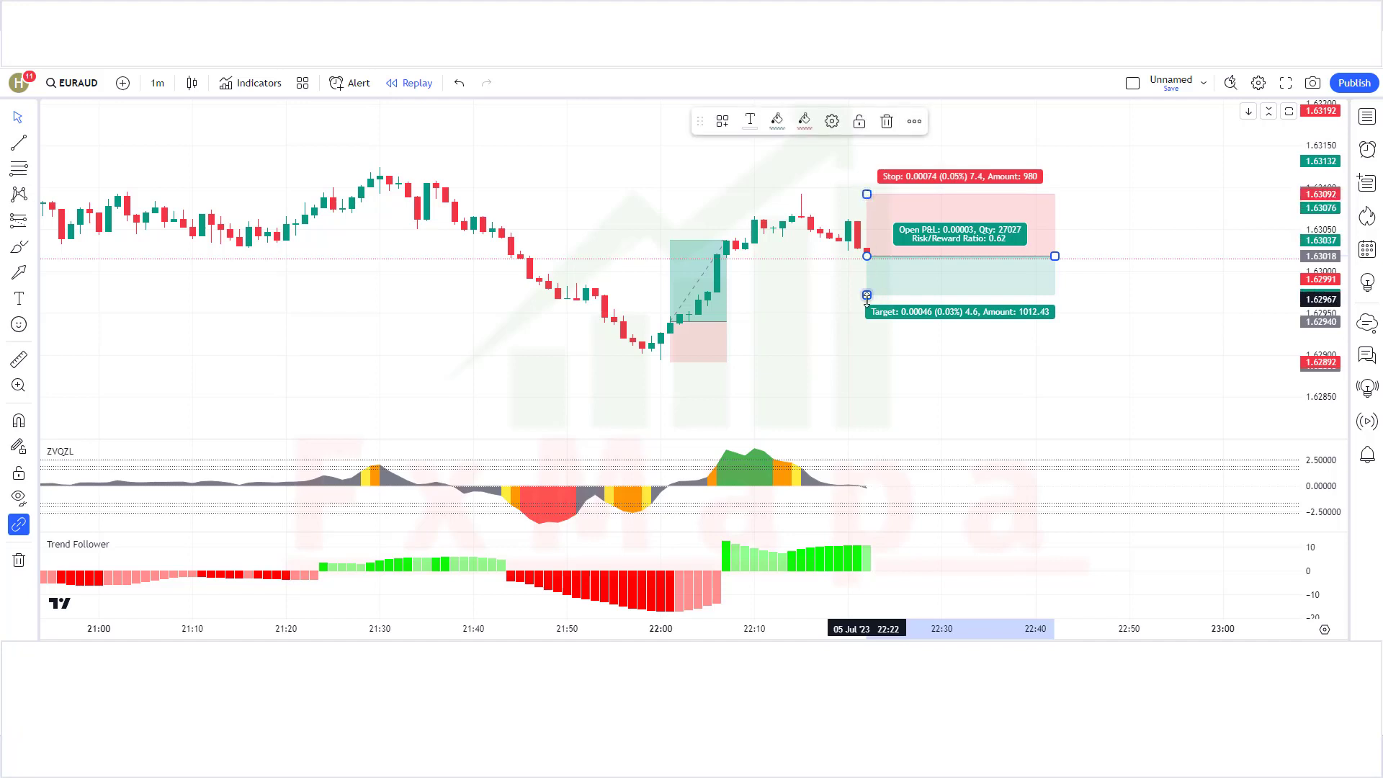
{"action": "left_click_drag", "start_coordinate": [866, 295], "coordinate": [872, 381]}
{"action": "left_click", "coordinate": [810, 394]}
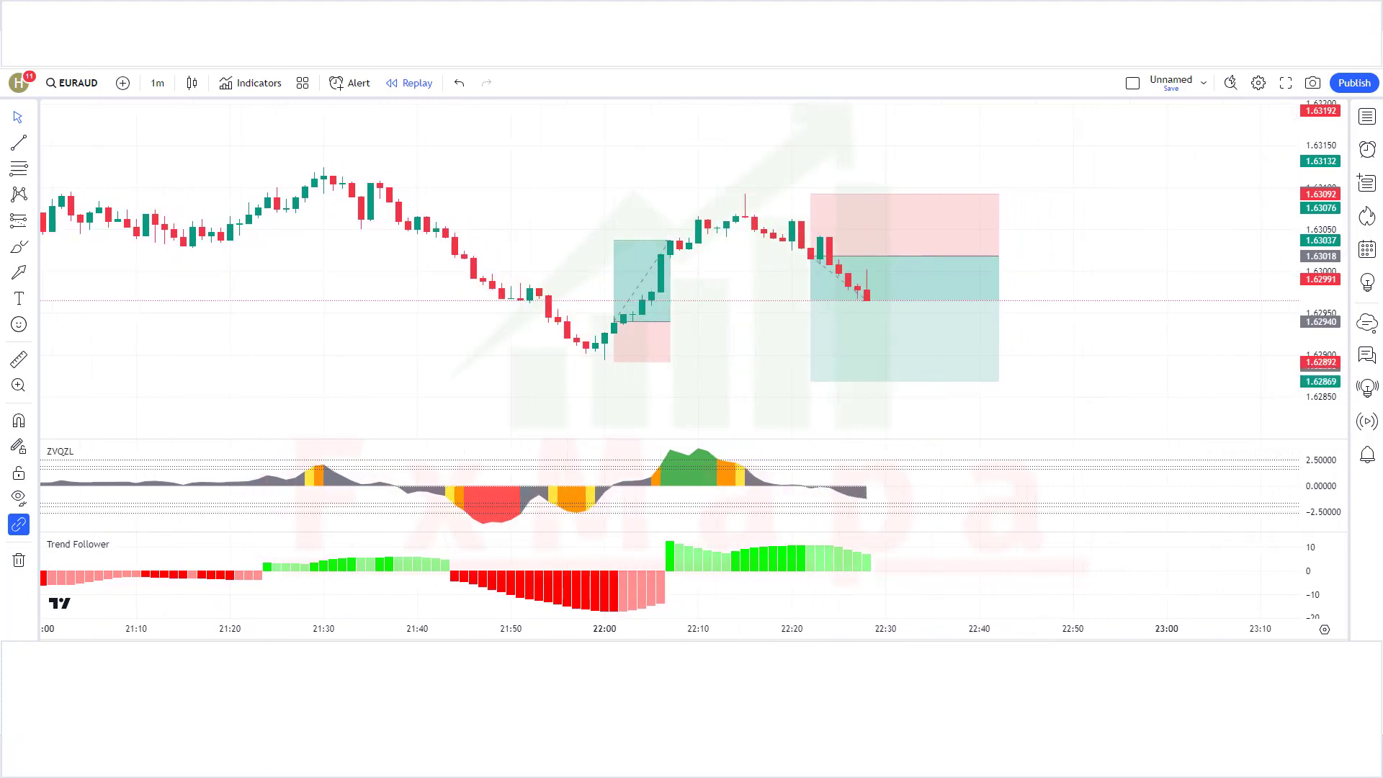
Step: Extend the 22:22 short position over the following candles and set its end at 23:16, at the candle that reaches the target
{"action": "mouse_move", "coordinate": [904, 255]}
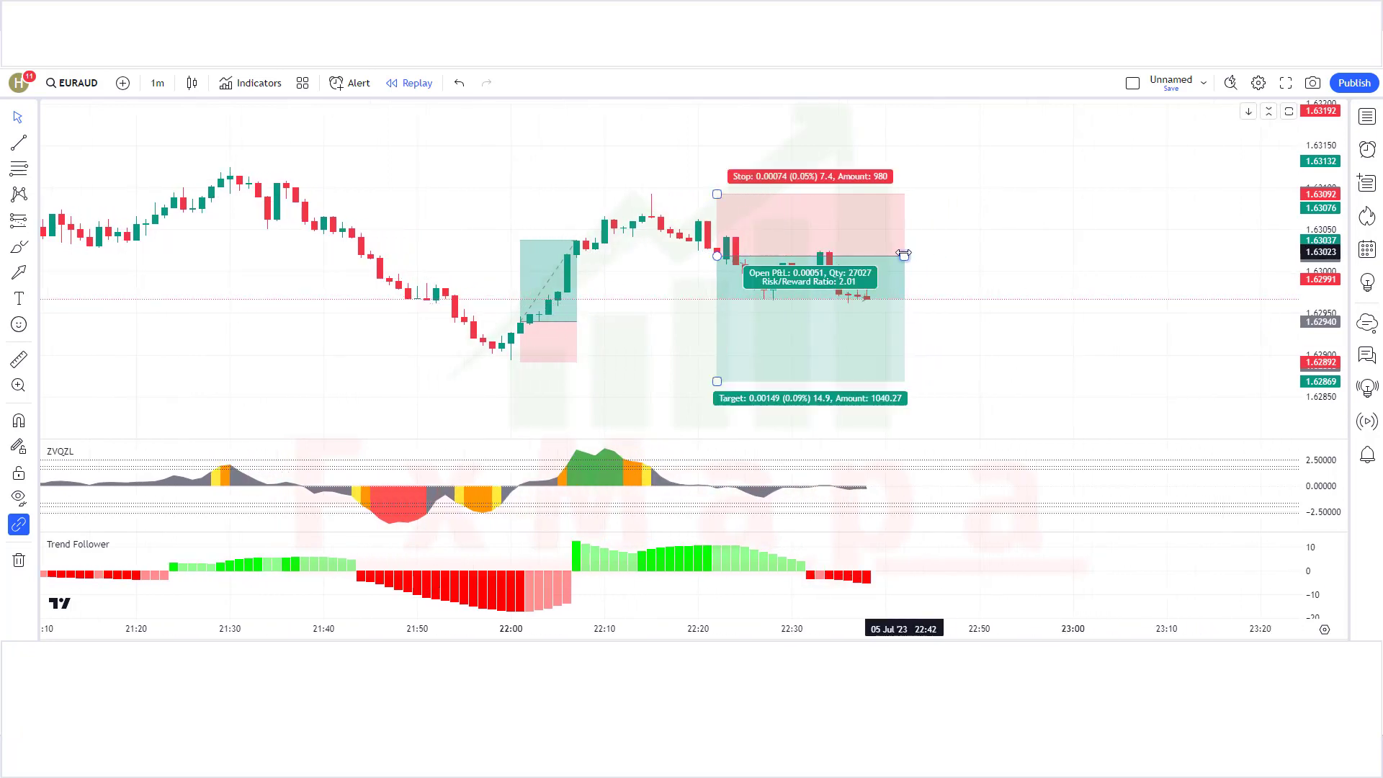
{"action": "left_click_drag", "start_coordinate": [905, 254], "coordinate": [1000, 254]}
{"action": "left_click", "coordinate": [1065, 380]}
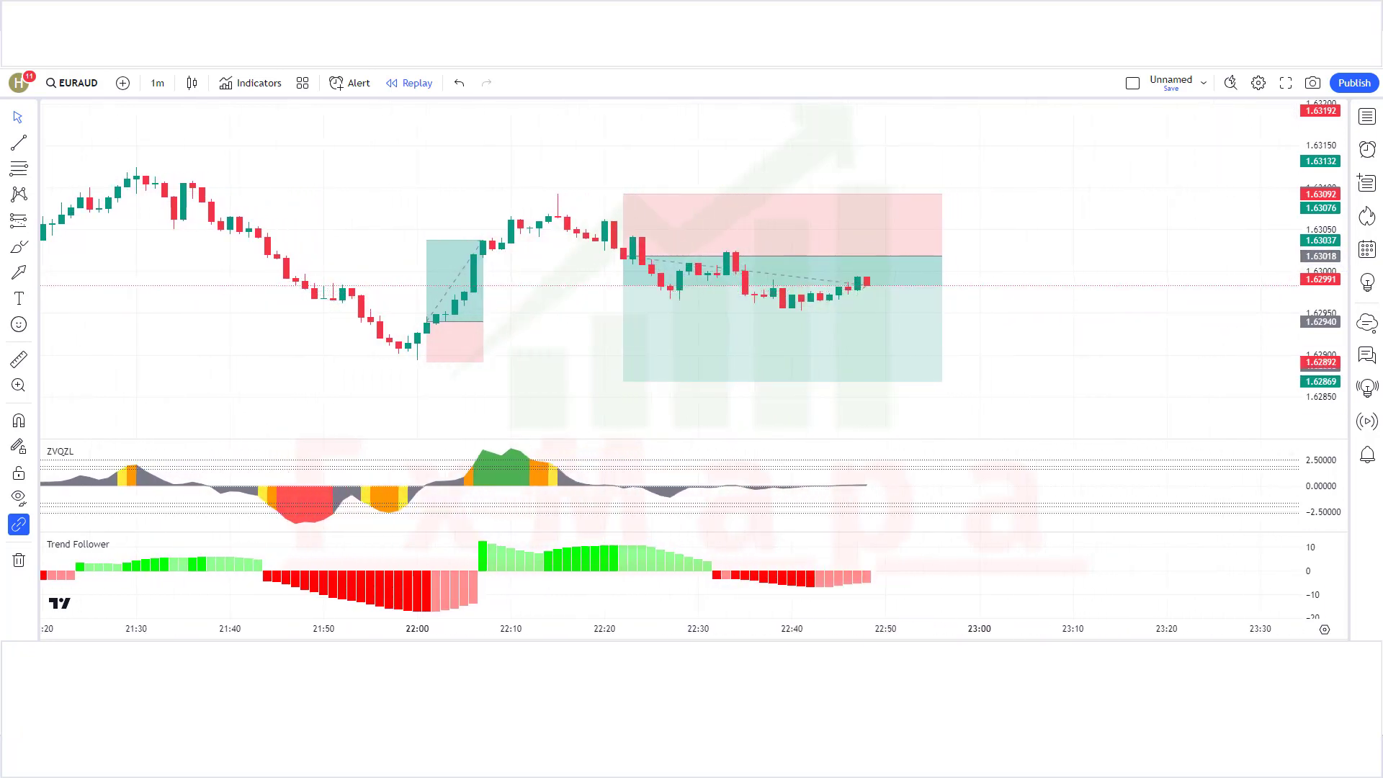
{"action": "left_click", "coordinate": [850, 360]}
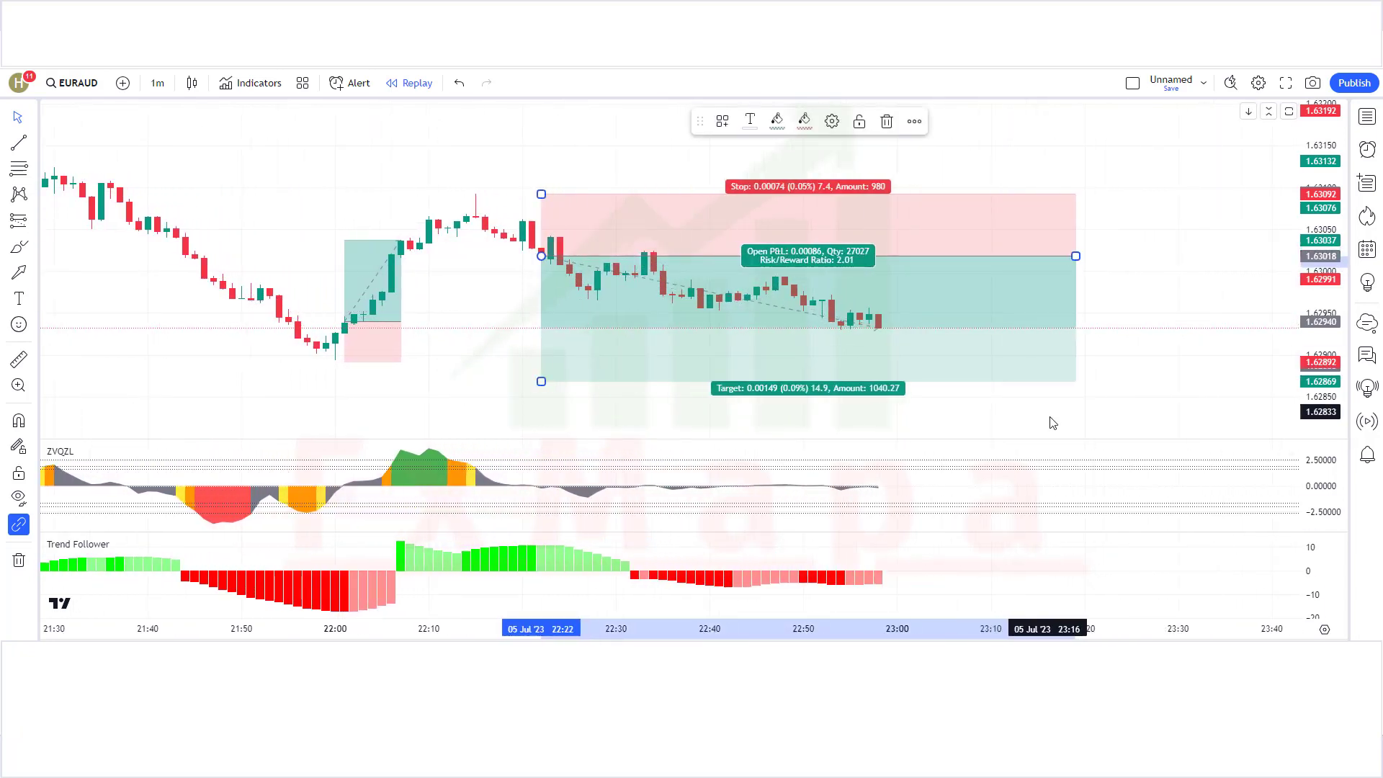
{"action": "left_click", "coordinate": [1050, 402]}
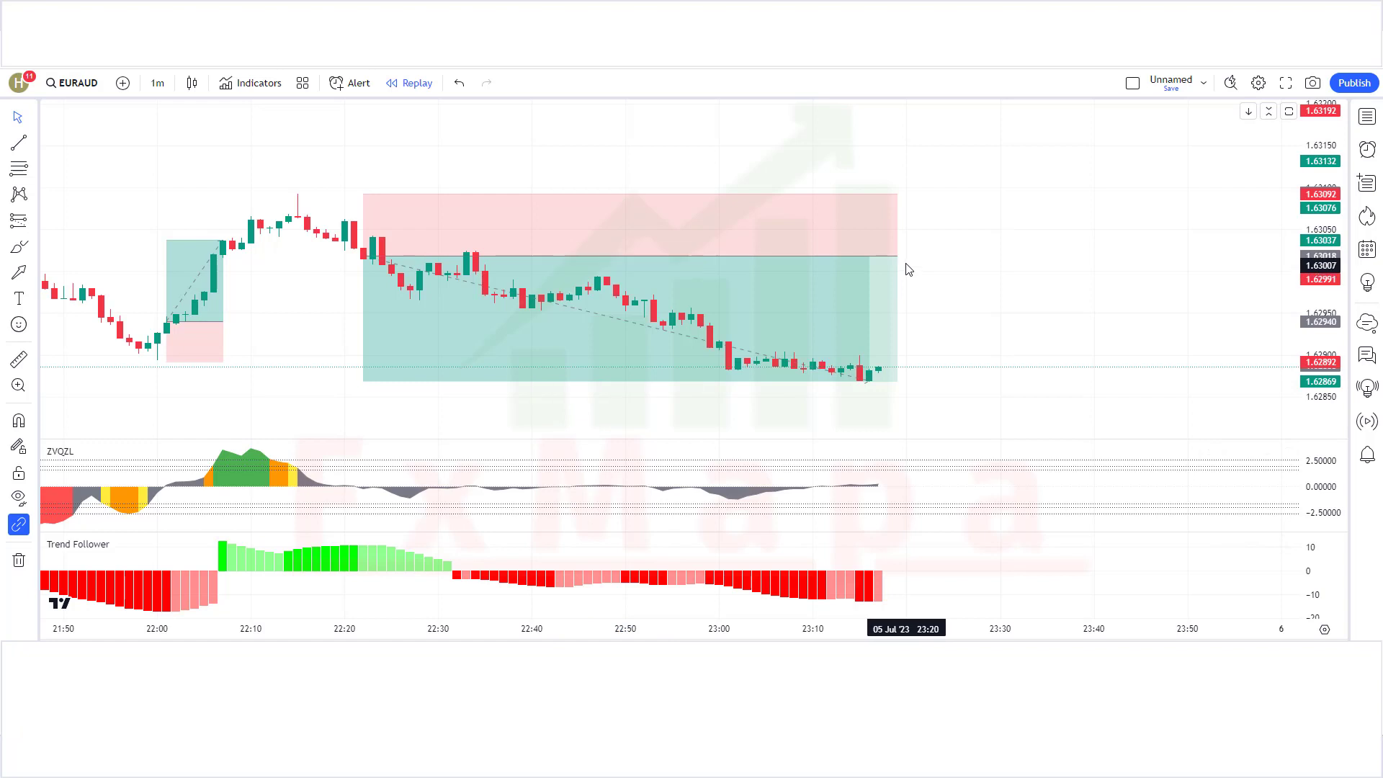
{"action": "left_click_drag", "start_coordinate": [897, 256], "coordinate": [869, 256]}
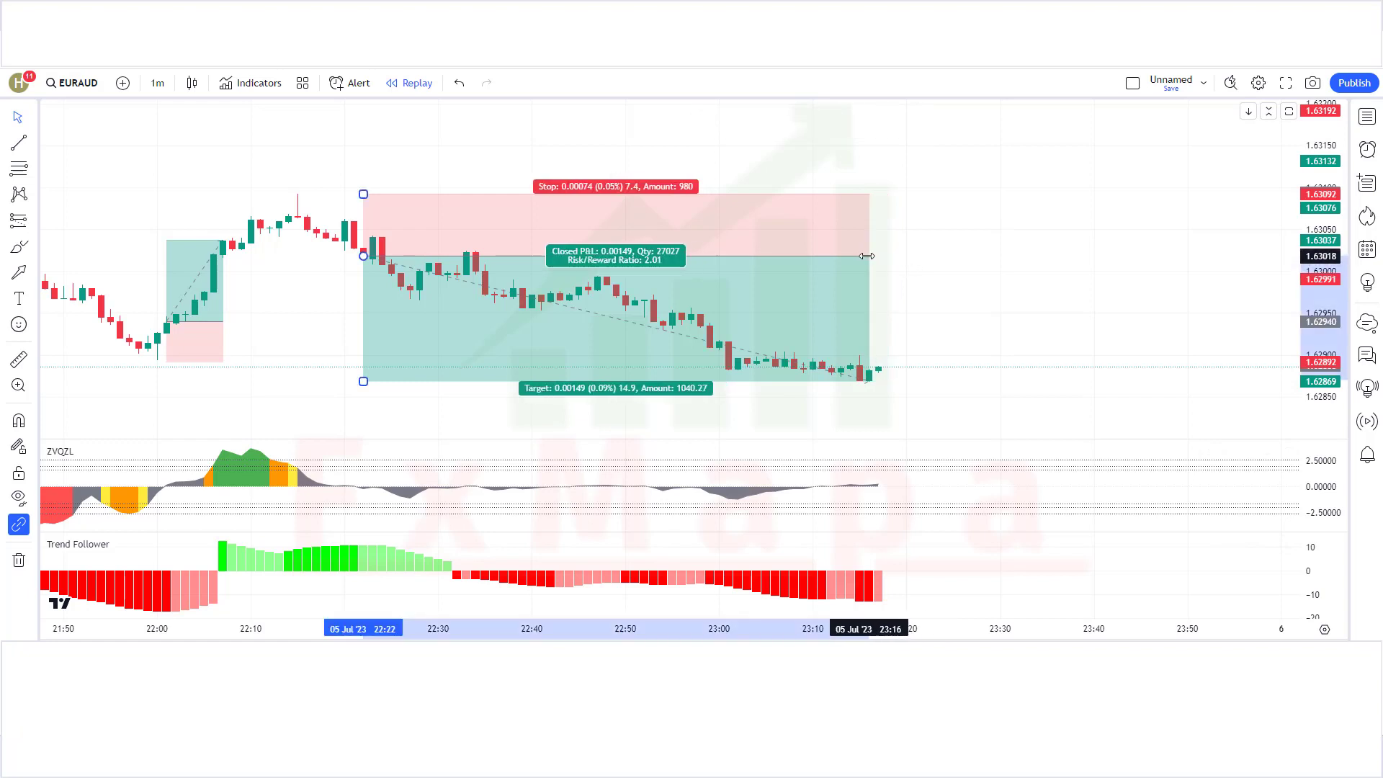